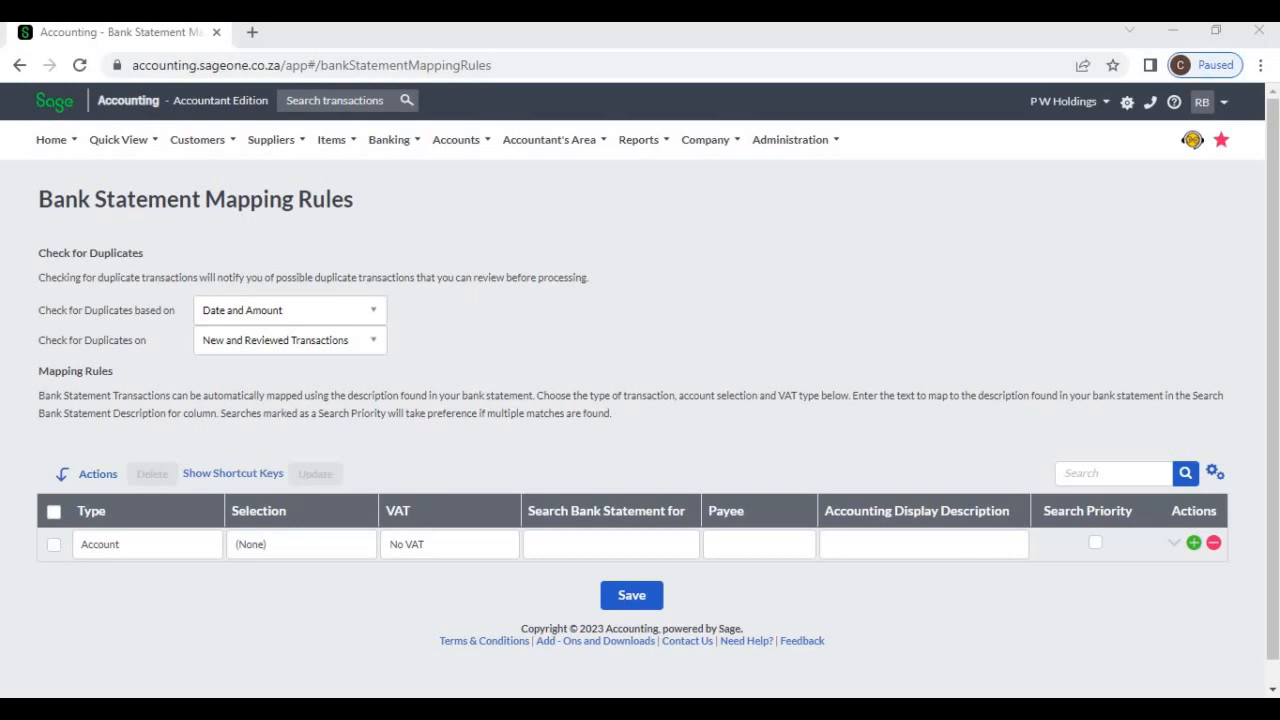
pyautogui.click(611, 545)
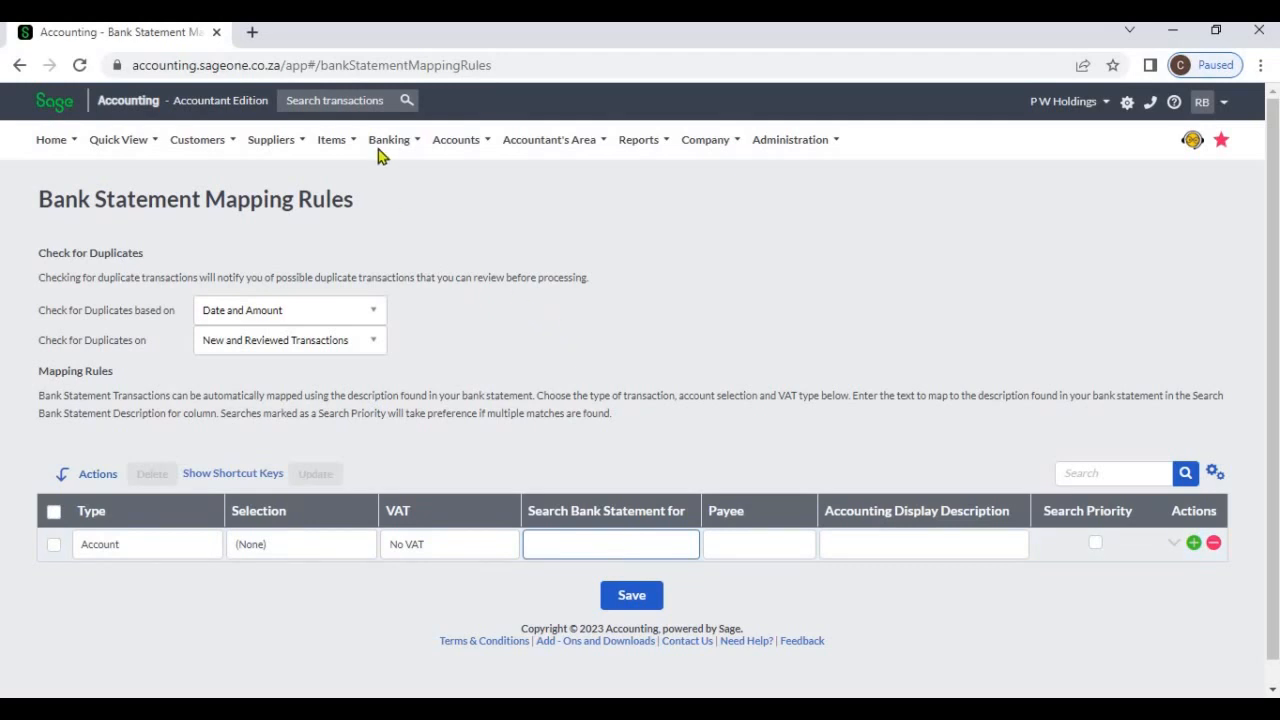
pyautogui.moveTo(380, 155)
pyautogui.moveTo(399, 207)
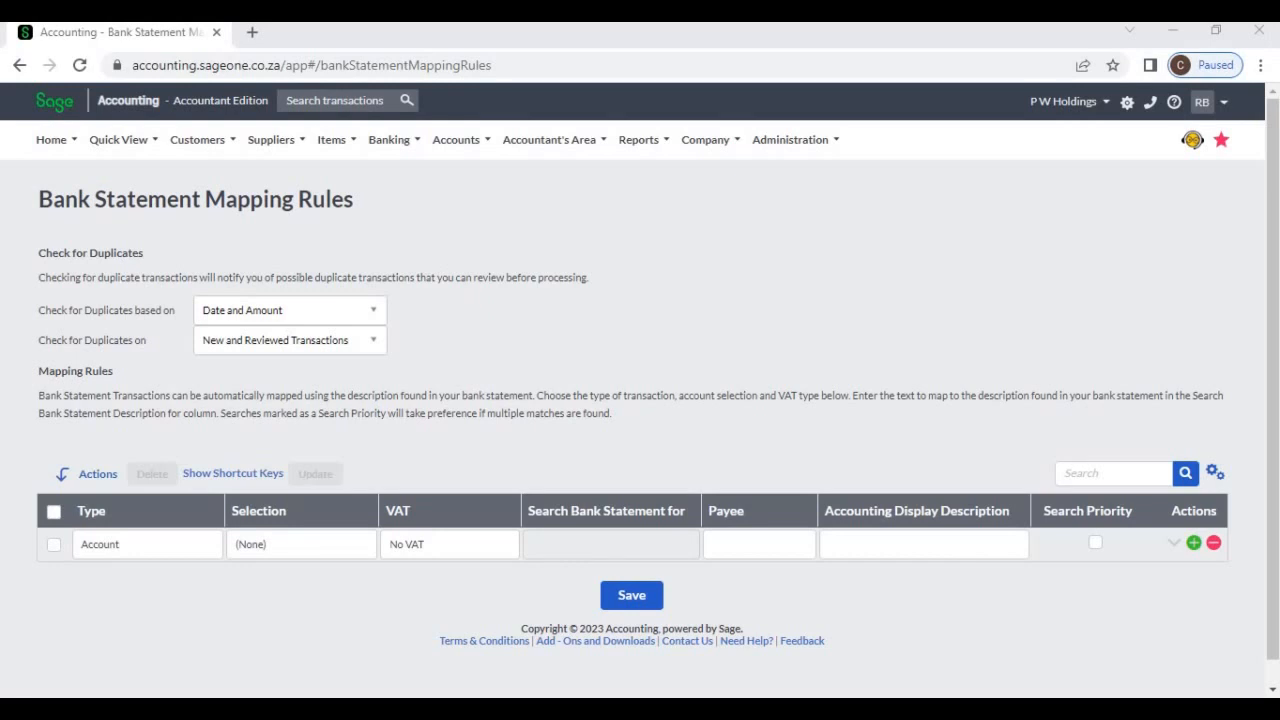
# Step: Enter A001 as the bank statement search text in the first mapping rule
pyautogui.click(611, 545)
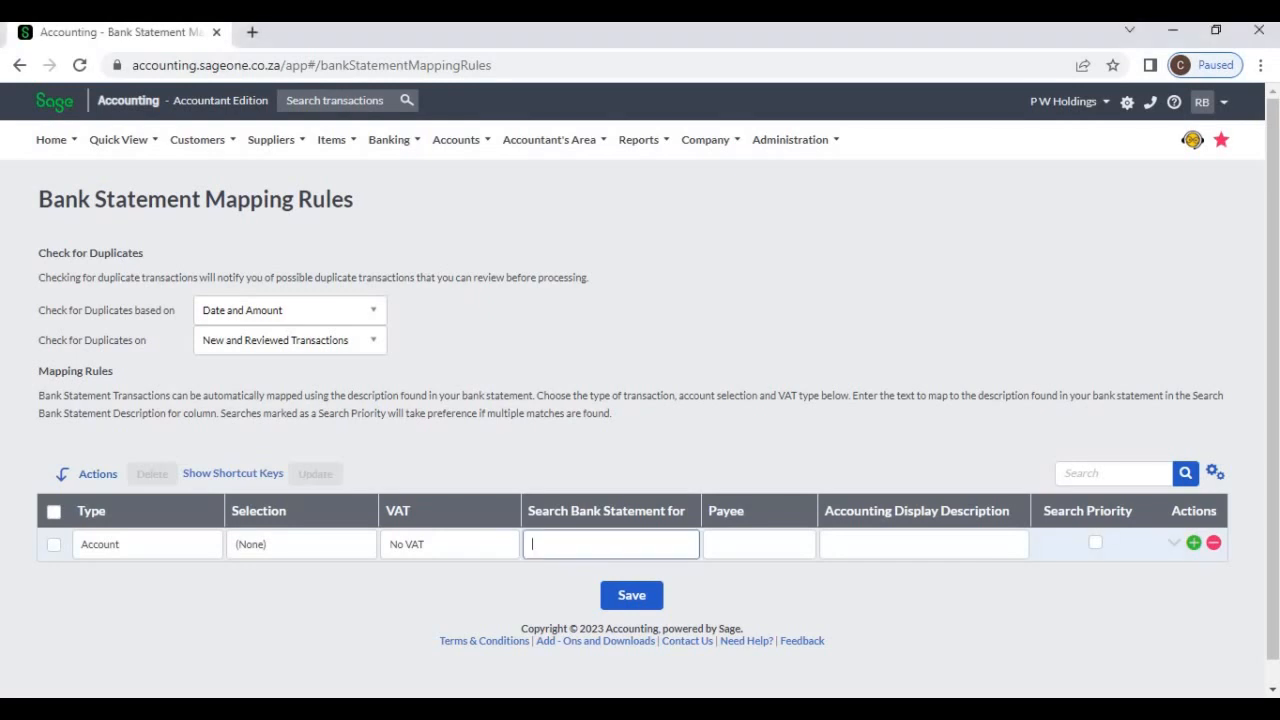
pyautogui.write('A')
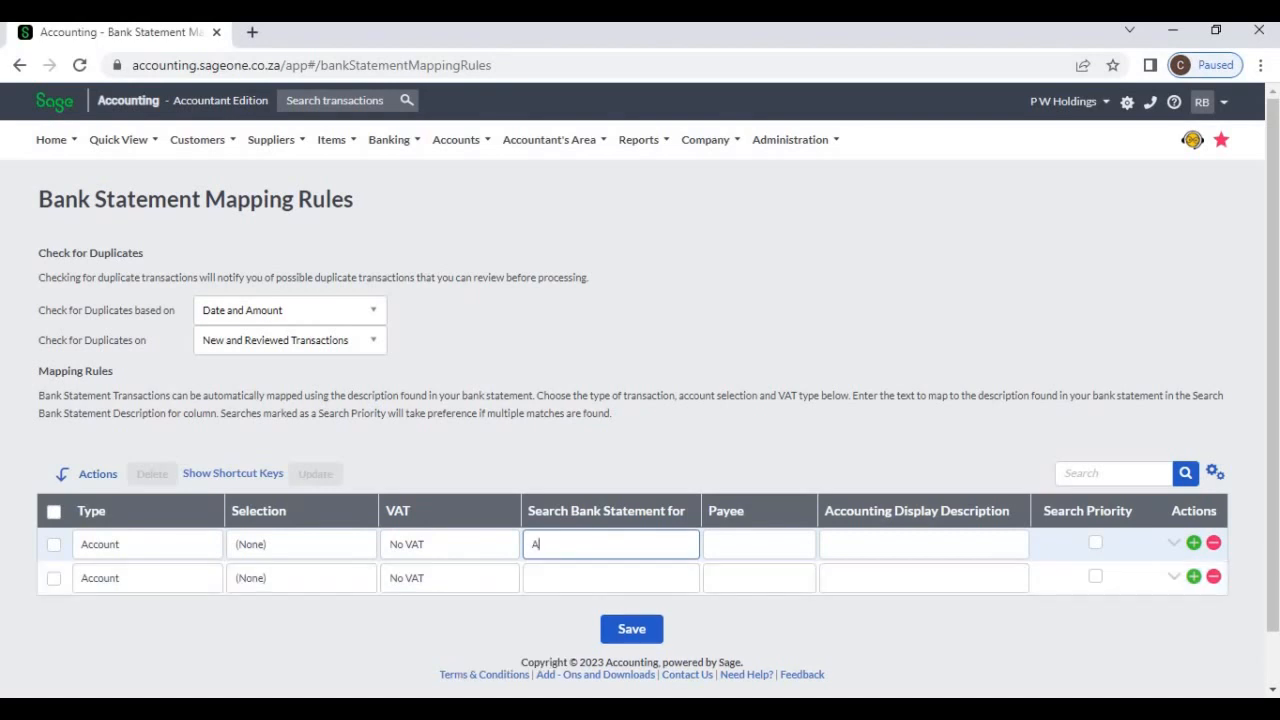
pyautogui.write('001')
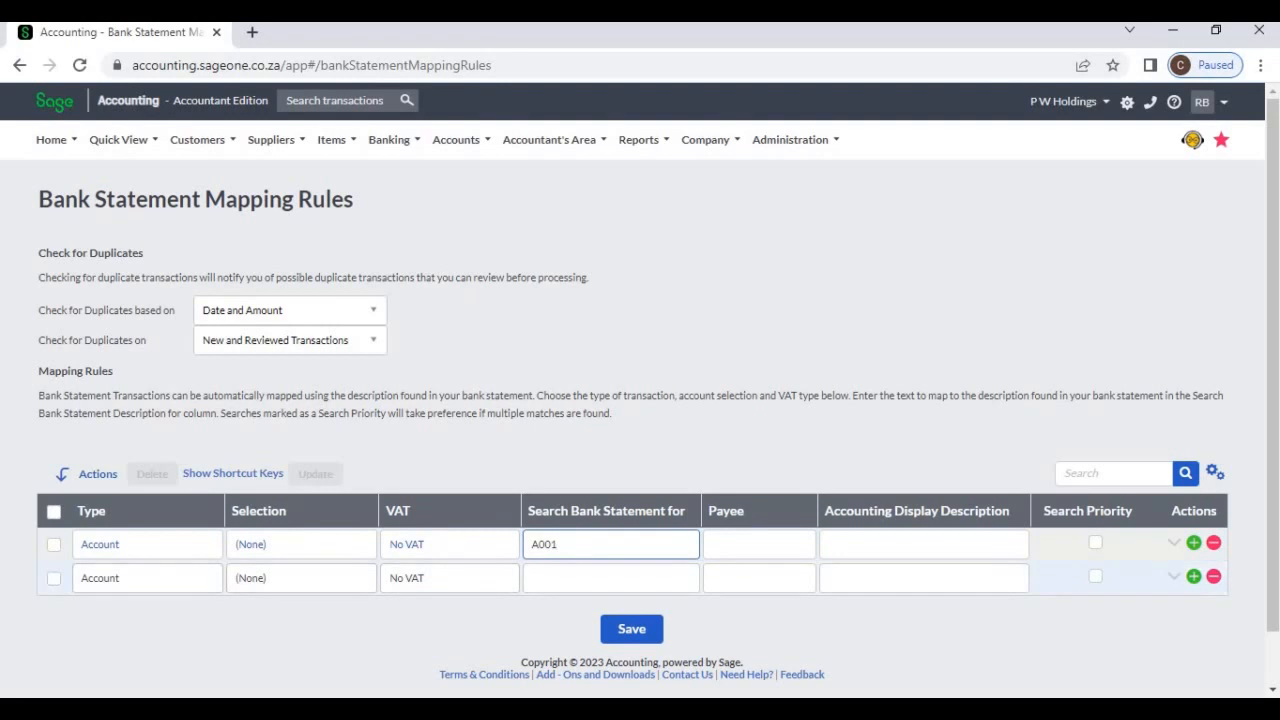
# Step: Set the A001 mapping rule's type to Customer and its selection to customer A001
pyautogui.click(147, 545)
pyautogui.click(147, 545)
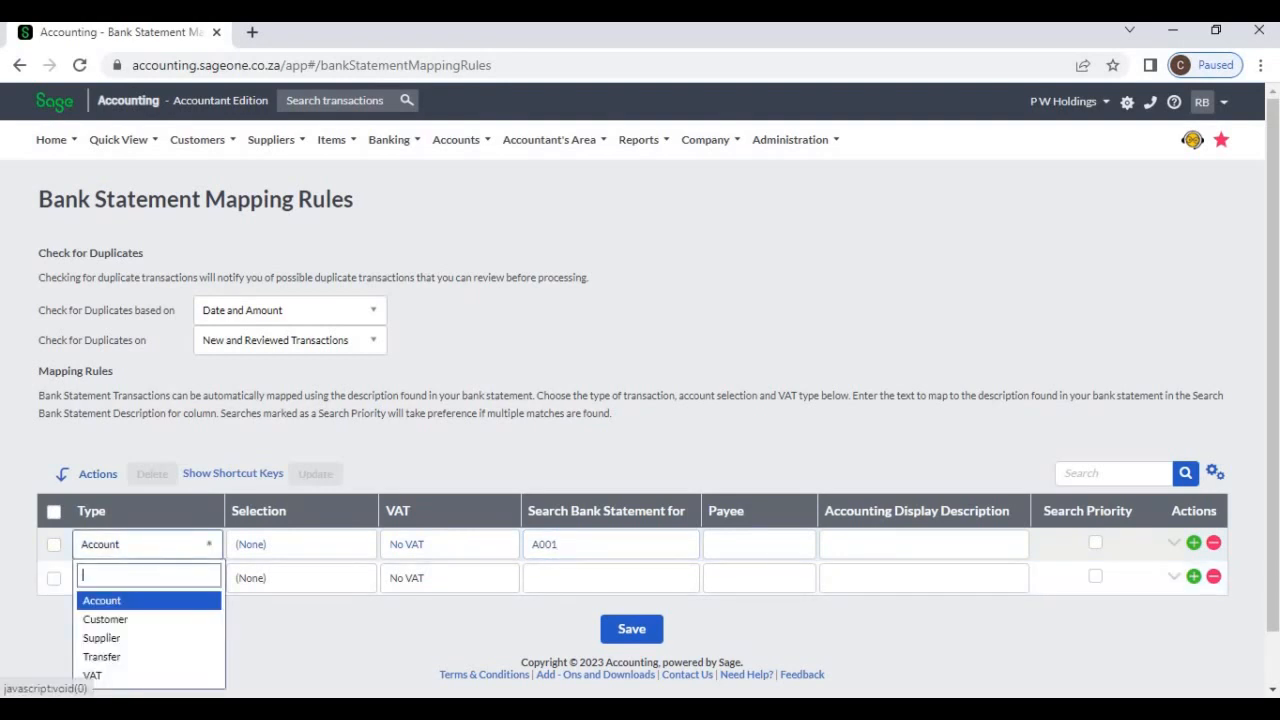
pyautogui.click(106, 618)
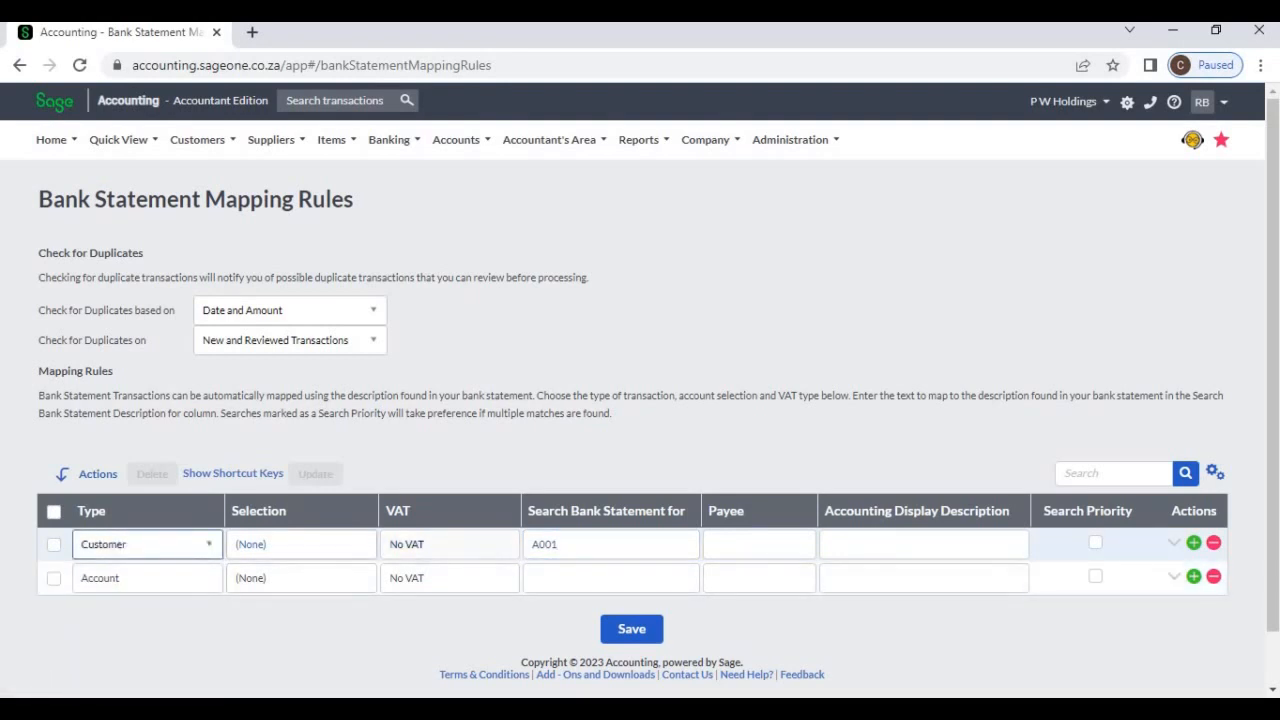
pyautogui.click(300, 545)
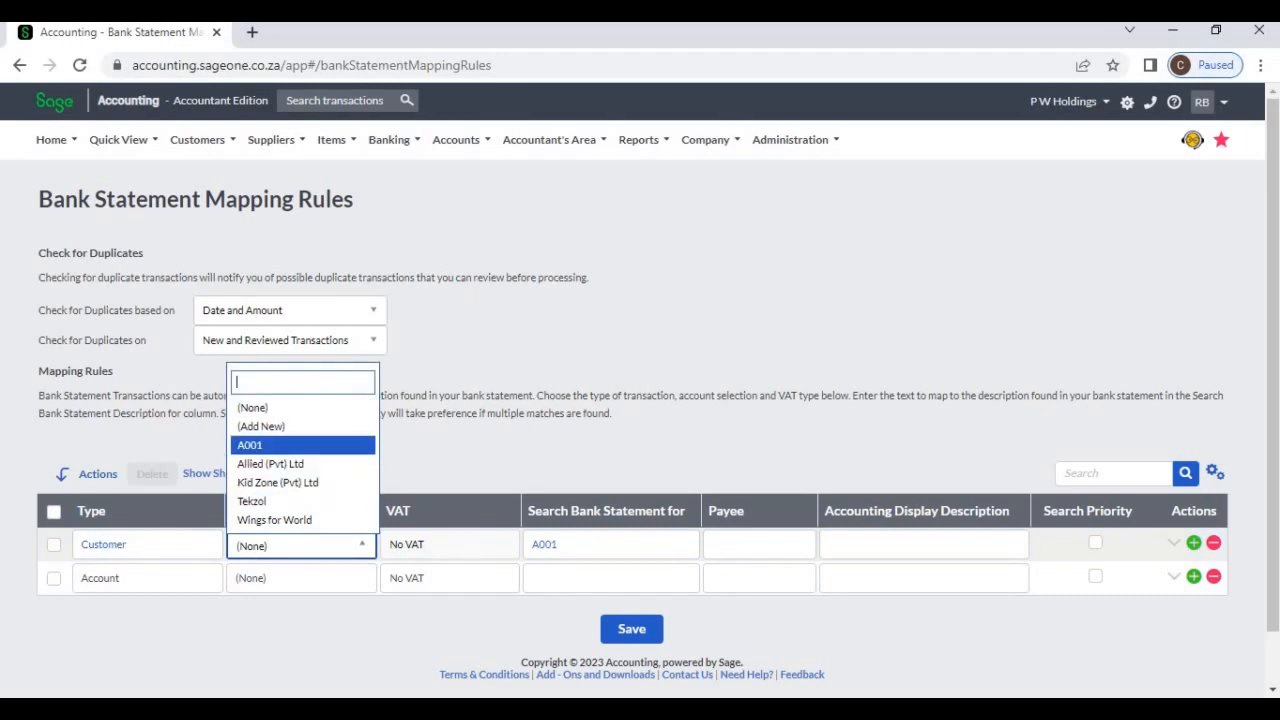
pyautogui.click(260, 445)
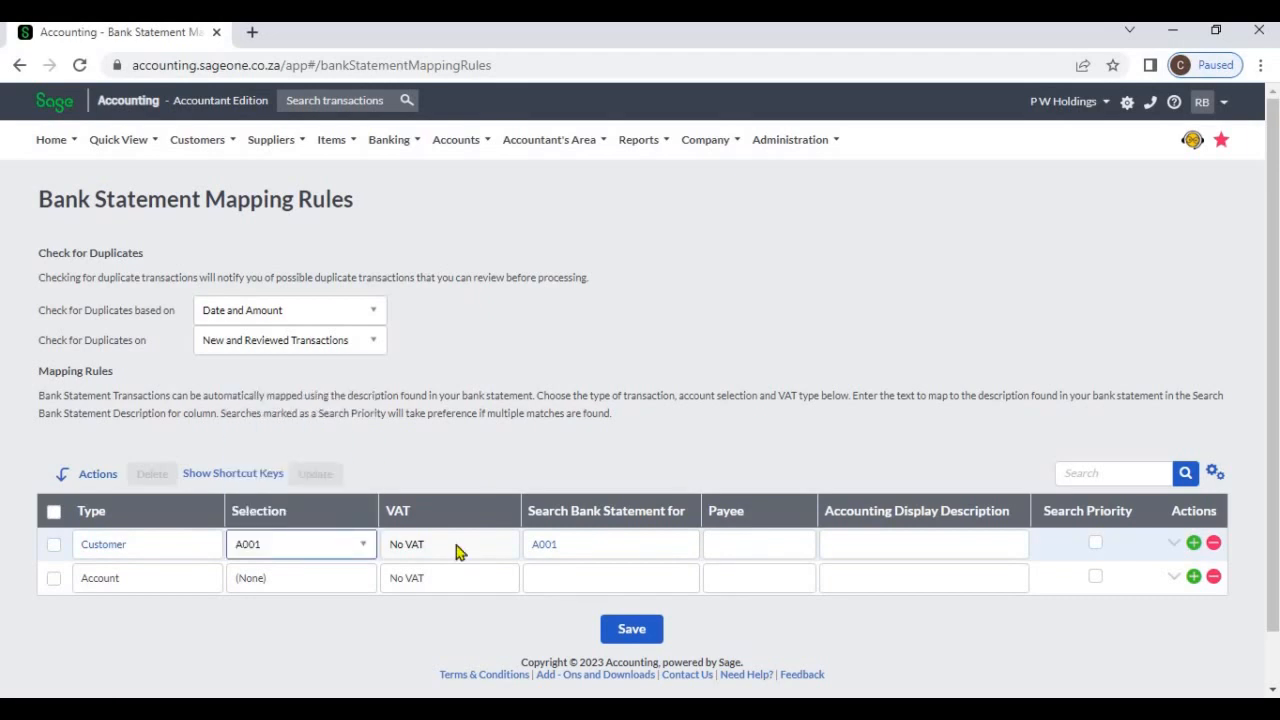
# Step: Fill in the rule's payee name and enter Management Fee as its accounting display description
pyautogui.click(730, 546)
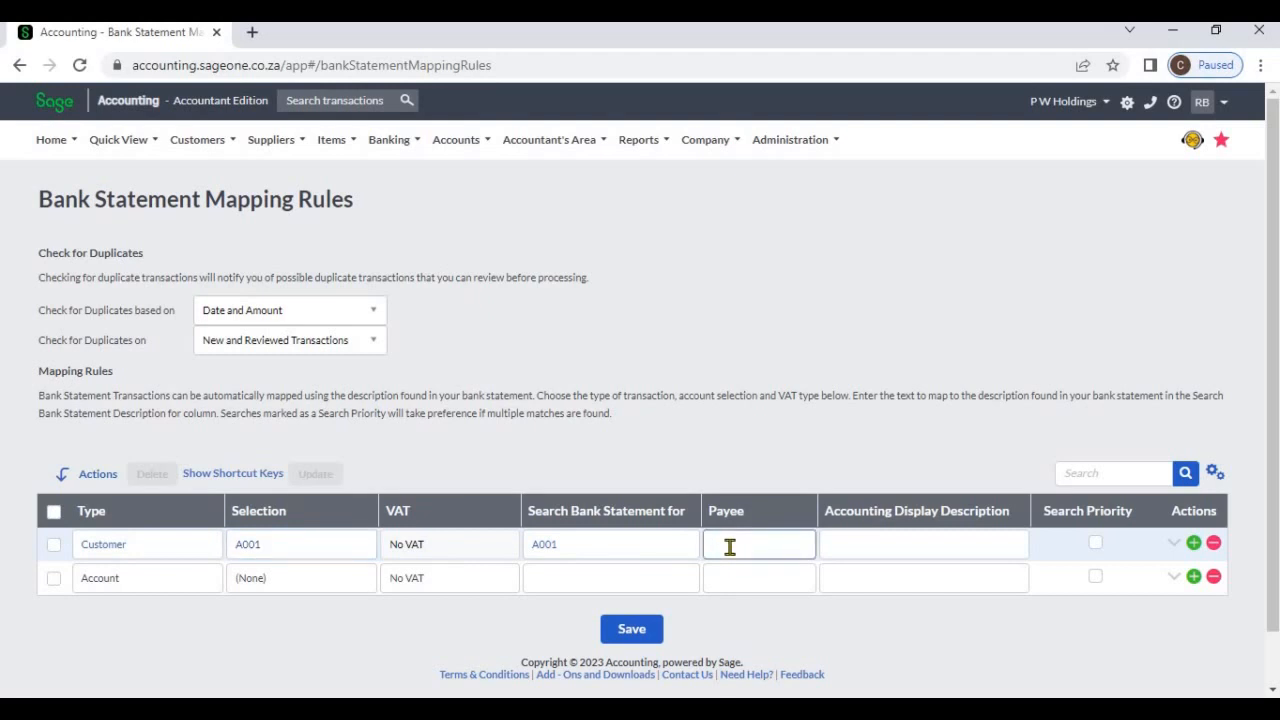
pyautogui.write('M')
pyautogui.write('i')
pyautogui.write('. Smith')
pyautogui.click(863, 548)
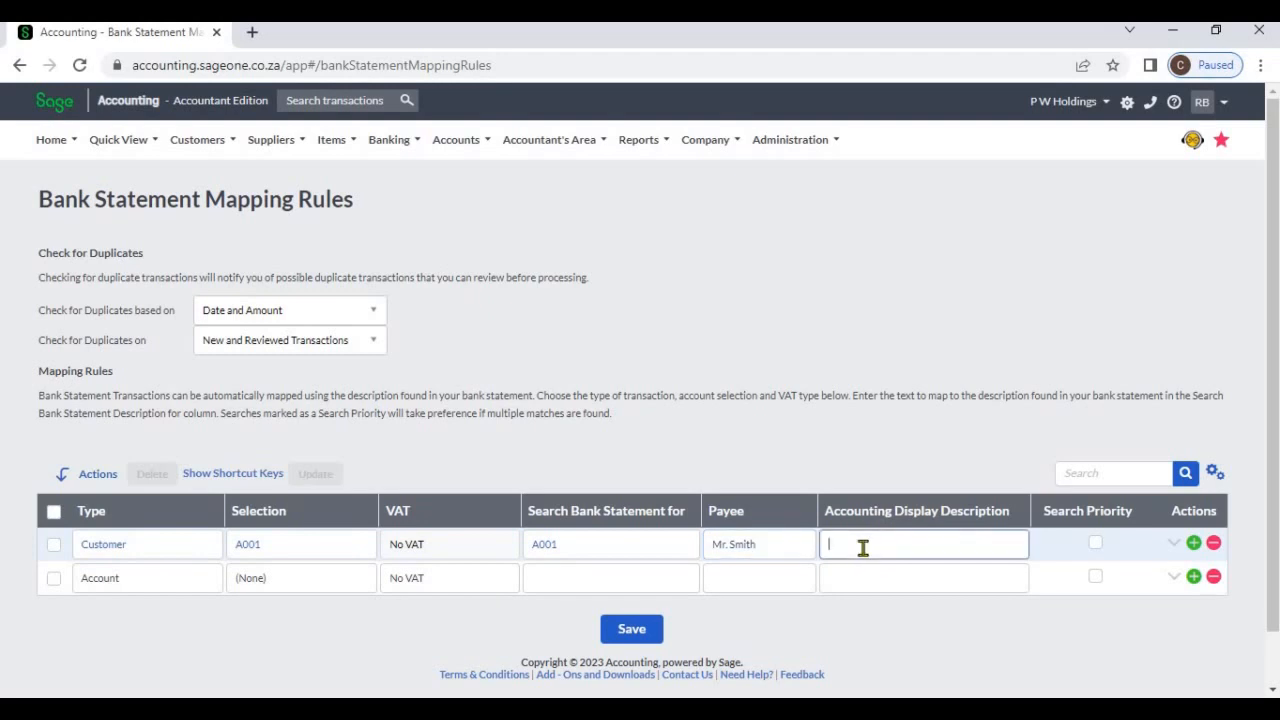
pyautogui.write('Management Fee')
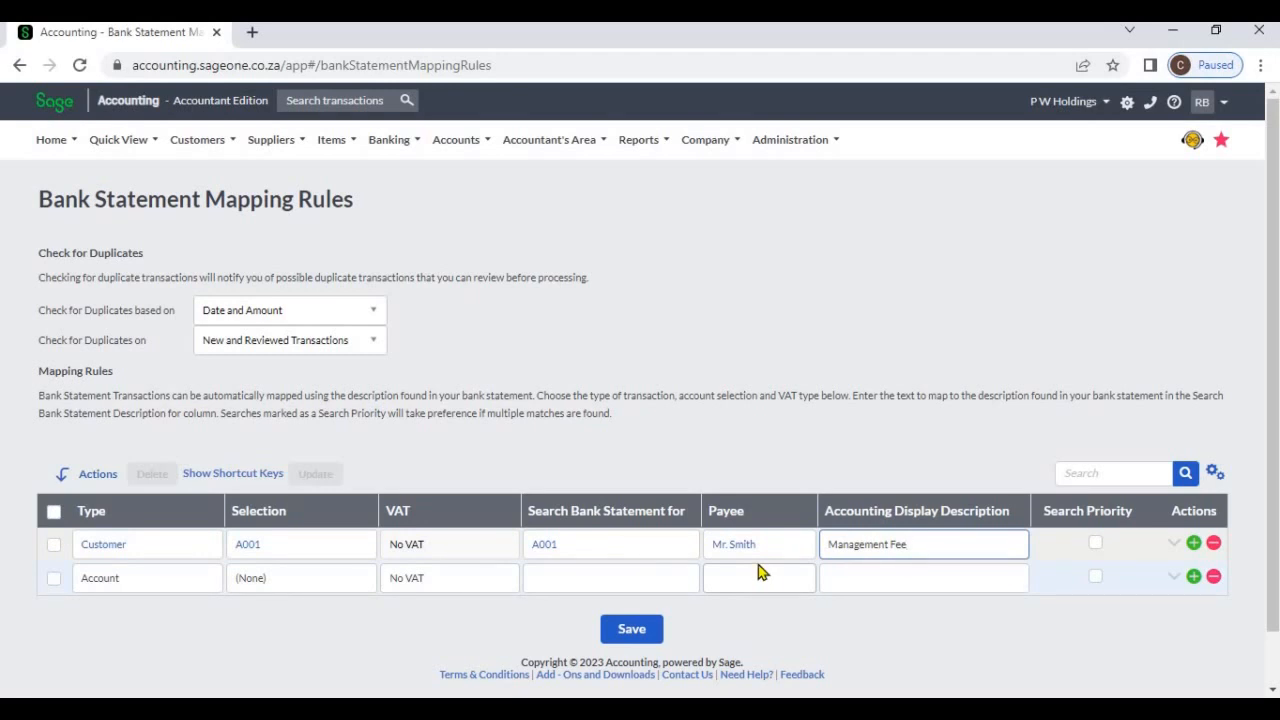
# Step: Save the bank statement mapping rules
pyautogui.click(641, 632)
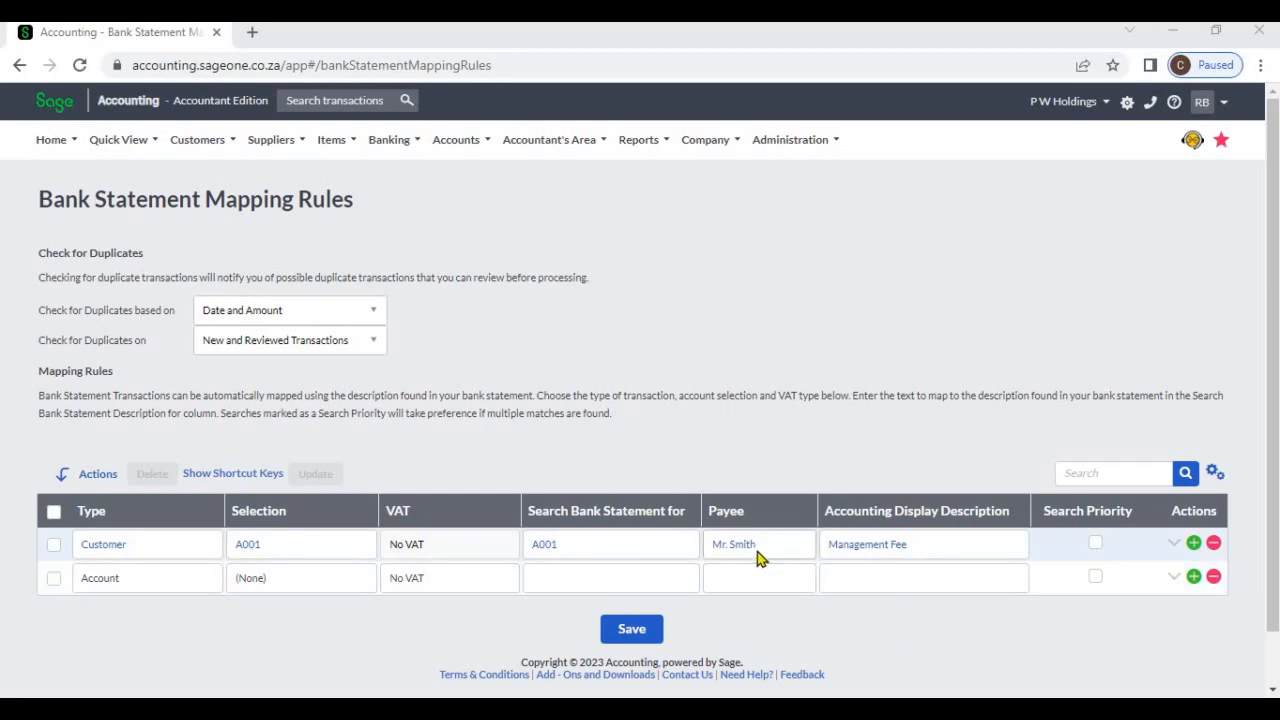
pyautogui.click(905, 557)
pyautogui.click(640, 630)
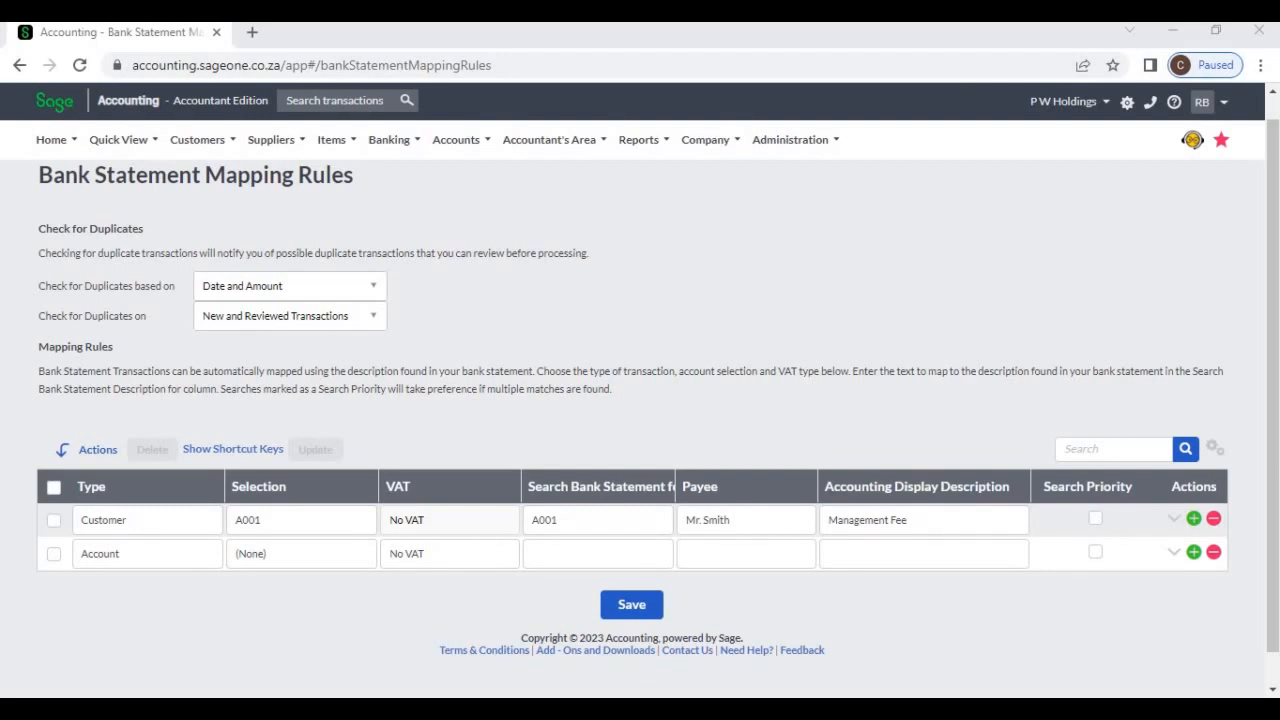
# Step: Go to the Banking transactions page and set the bank statement import file type to CSV
pyautogui.moveTo(393, 140)
pyautogui.moveTo(411, 235)
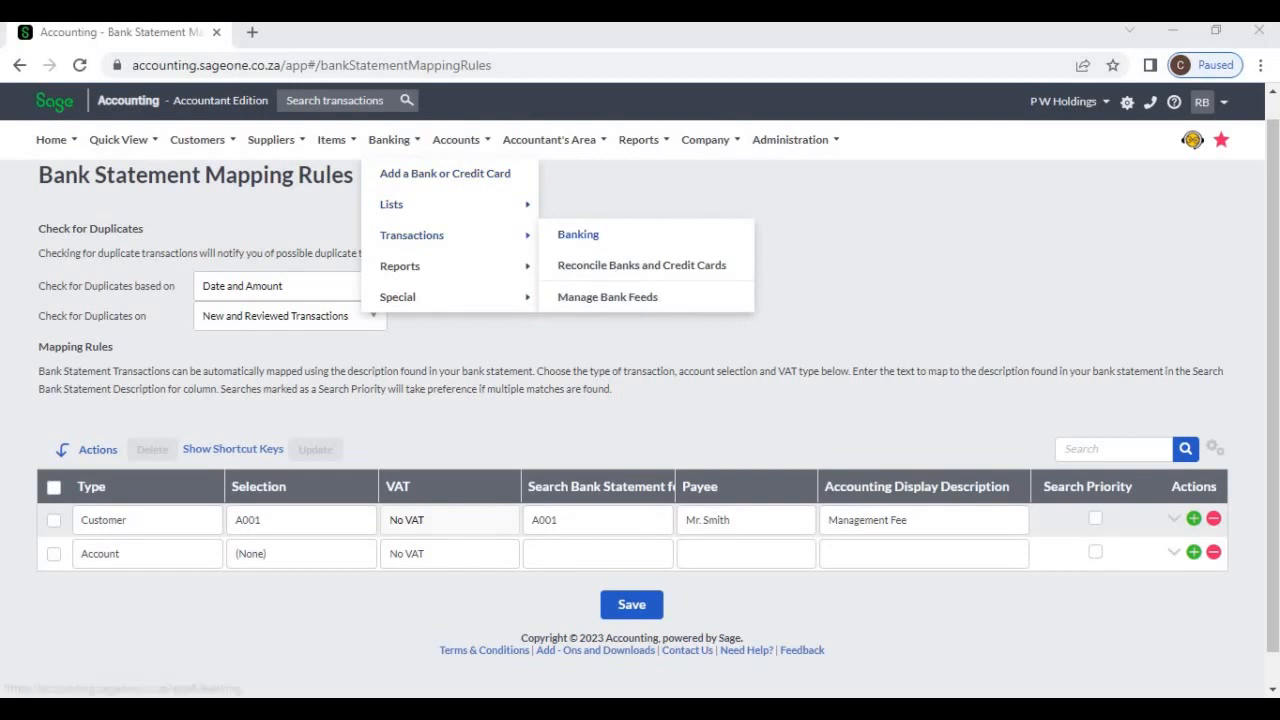
pyautogui.click(580, 234)
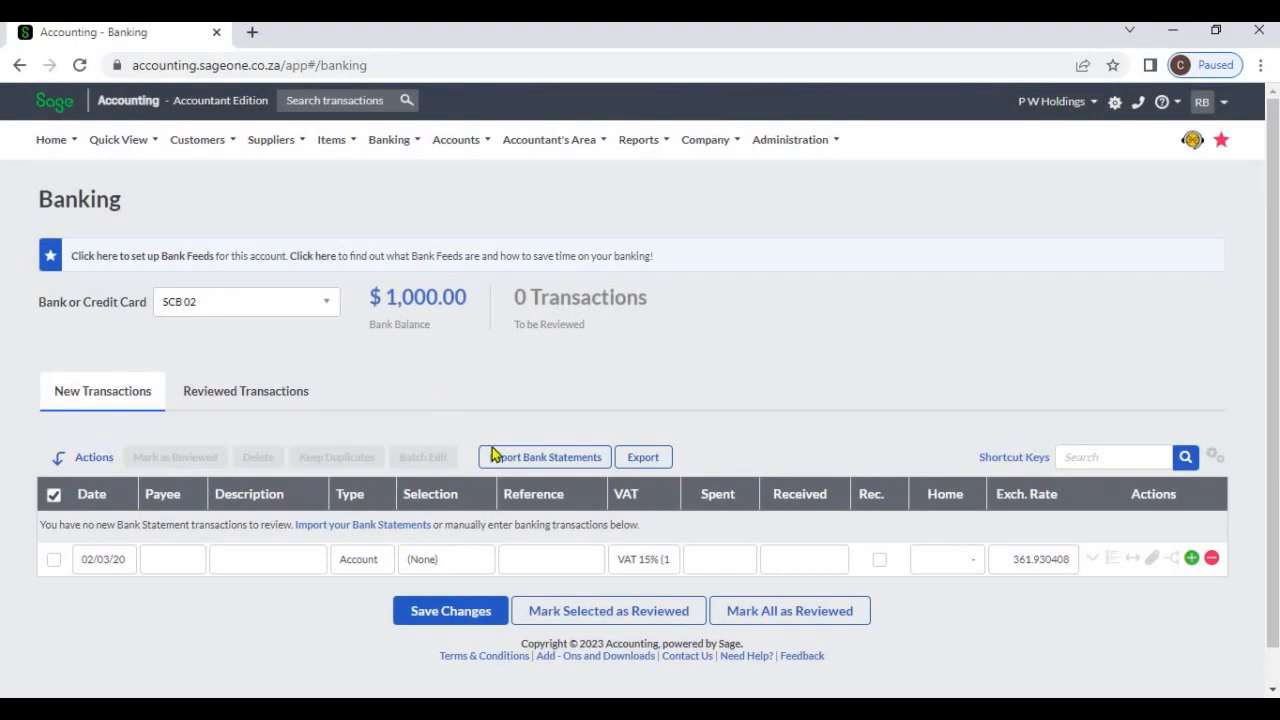
pyautogui.click(566, 466)
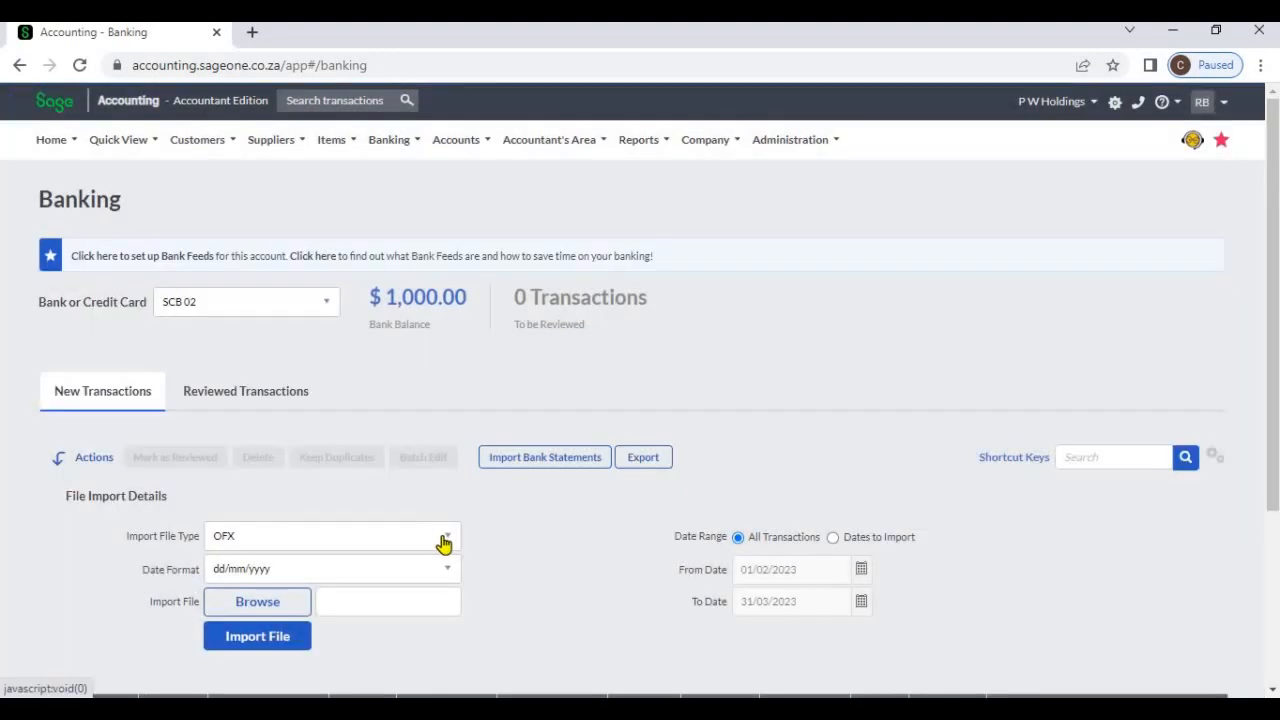
pyautogui.click(444, 540)
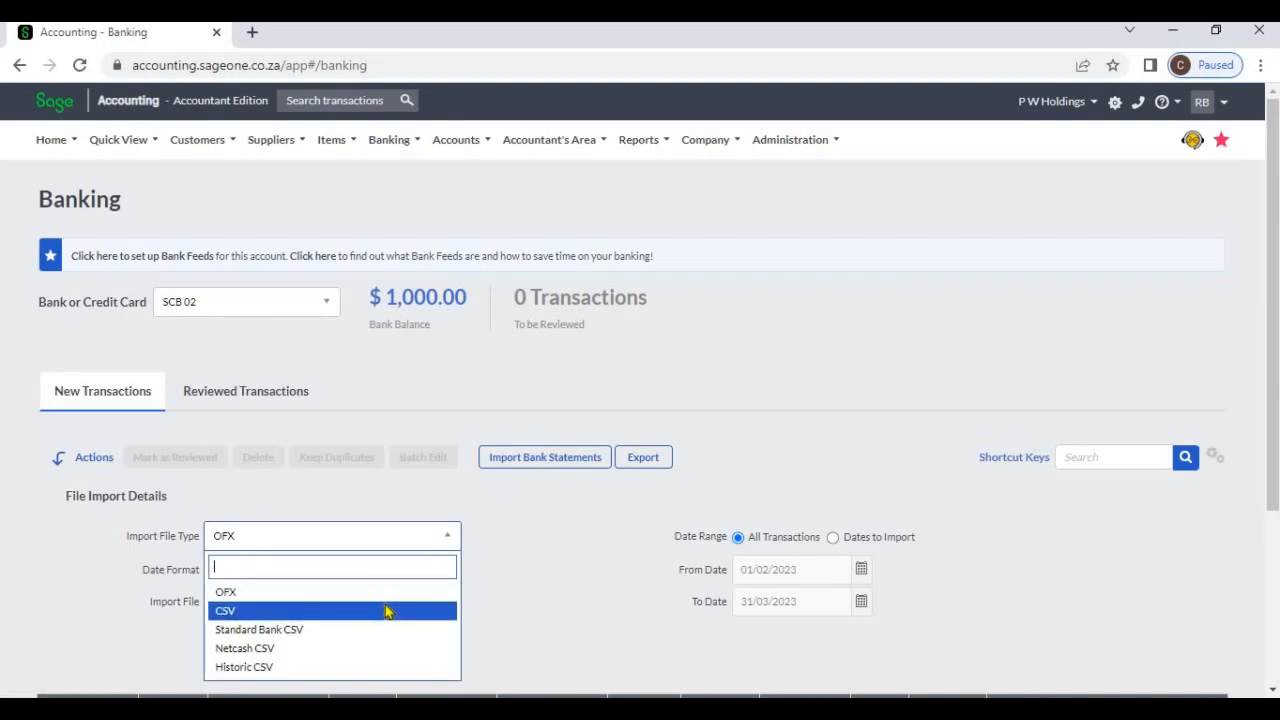
pyautogui.click(388, 611)
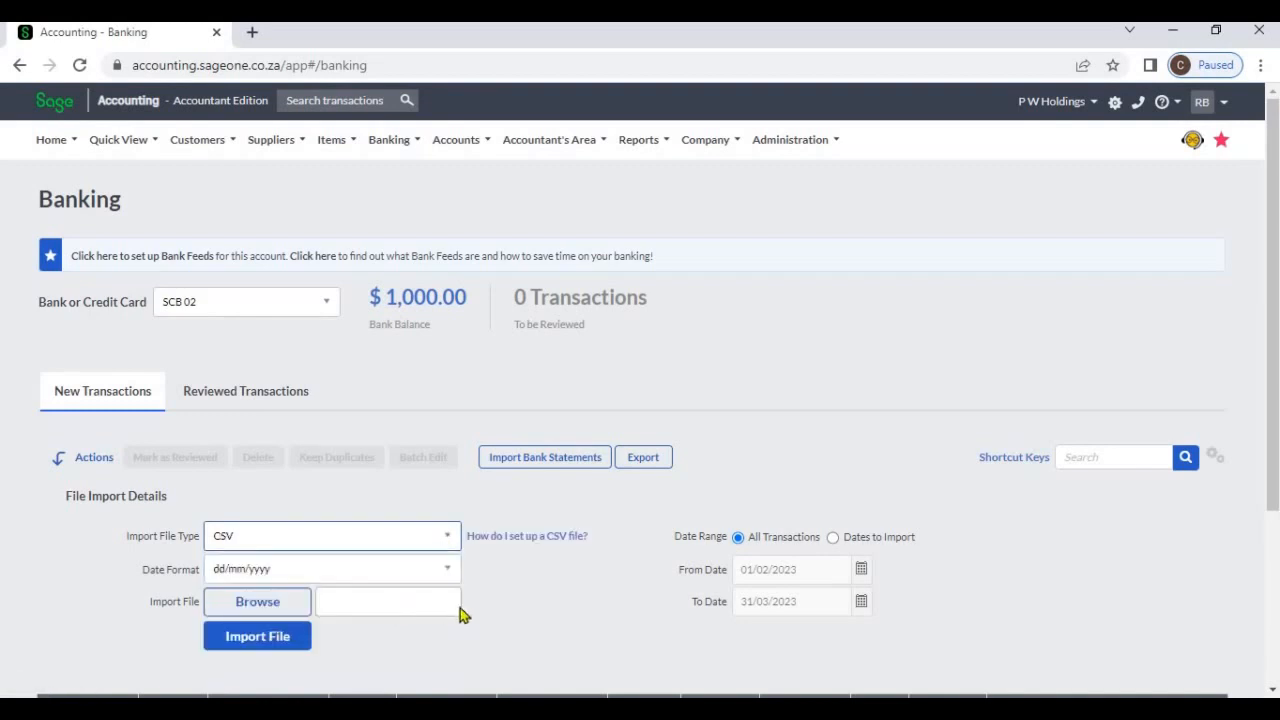
# Step: Download the example bank statement file from the CSV setup help and open it maximized in Excel
pyautogui.click(540, 545)
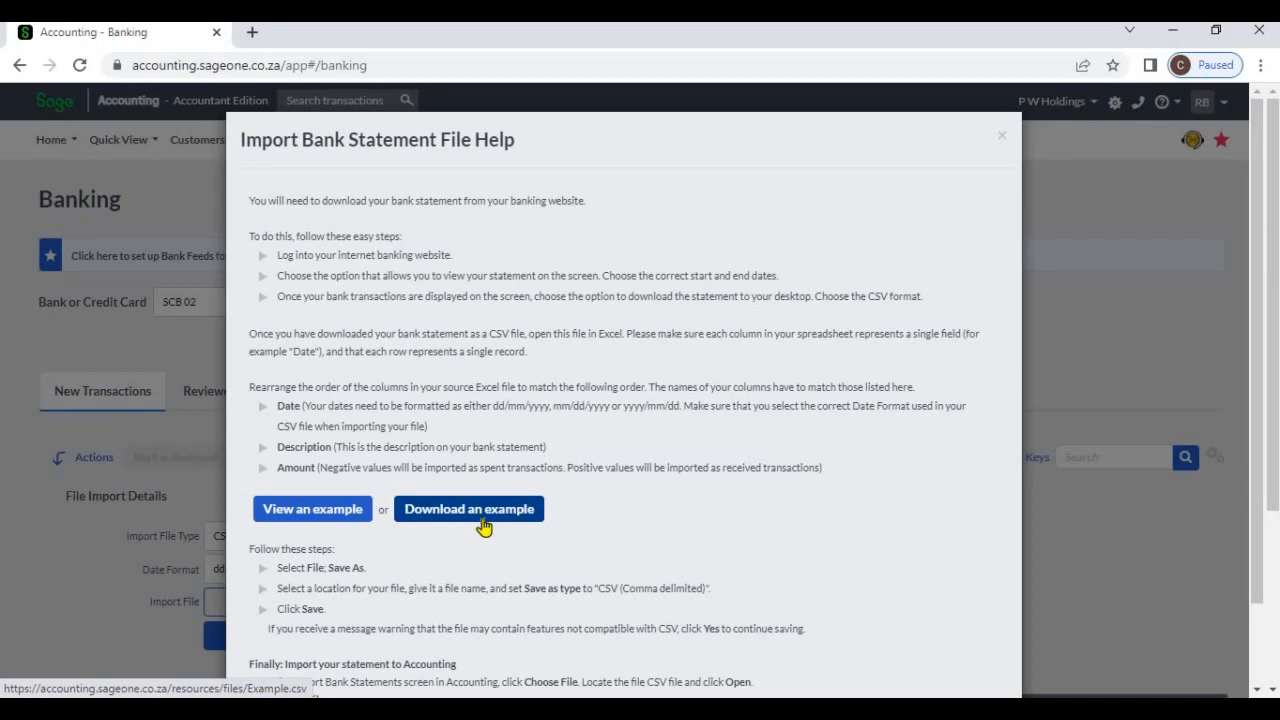
pyautogui.click(484, 510)
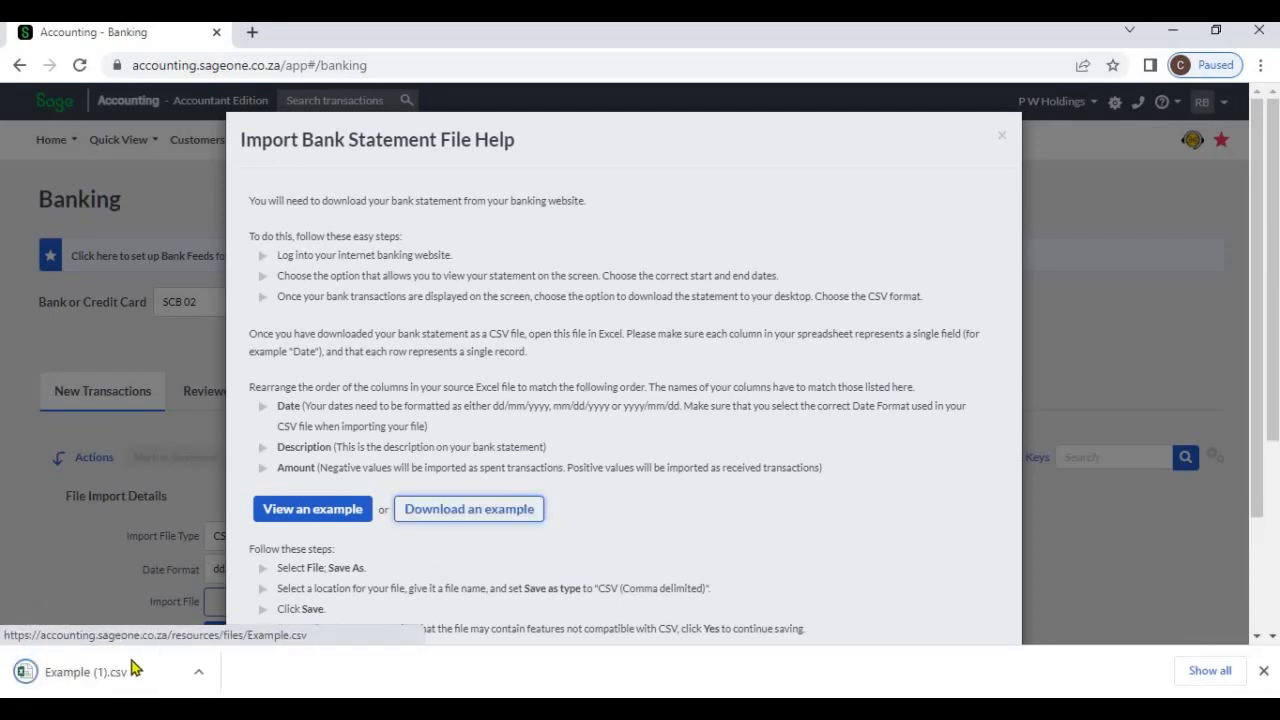
pyautogui.click(118, 676)
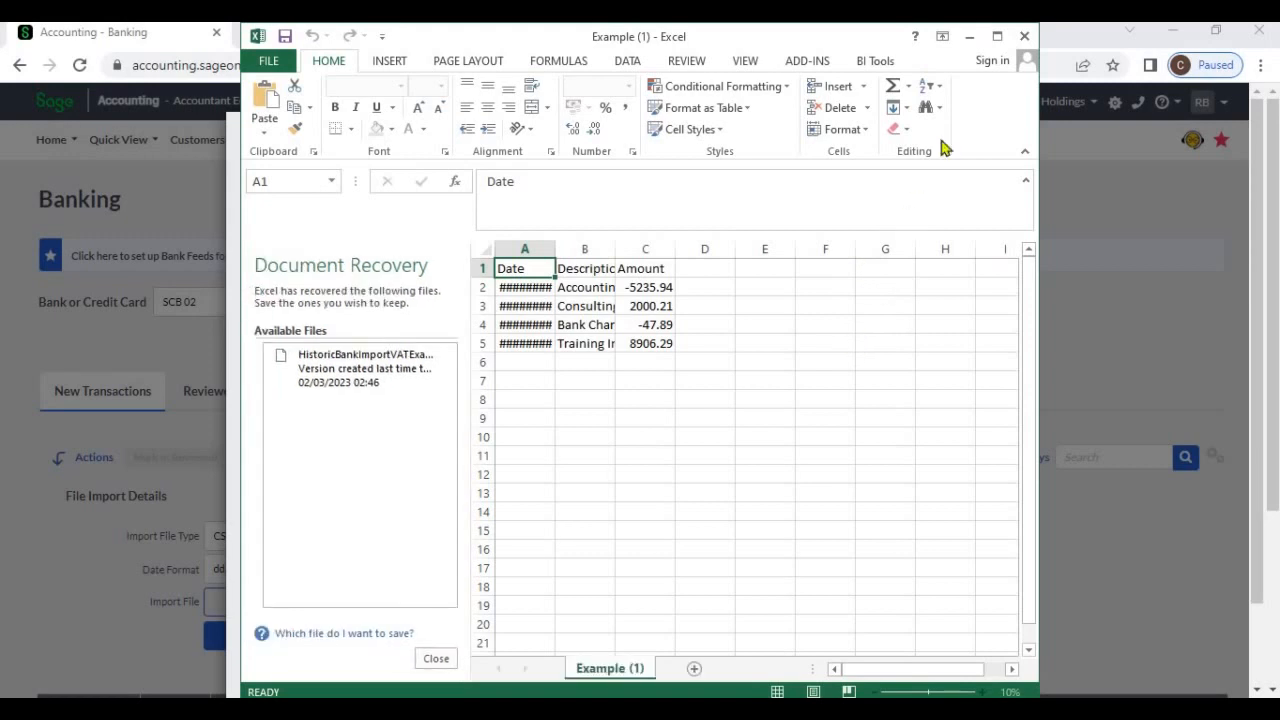
pyautogui.click(997, 36)
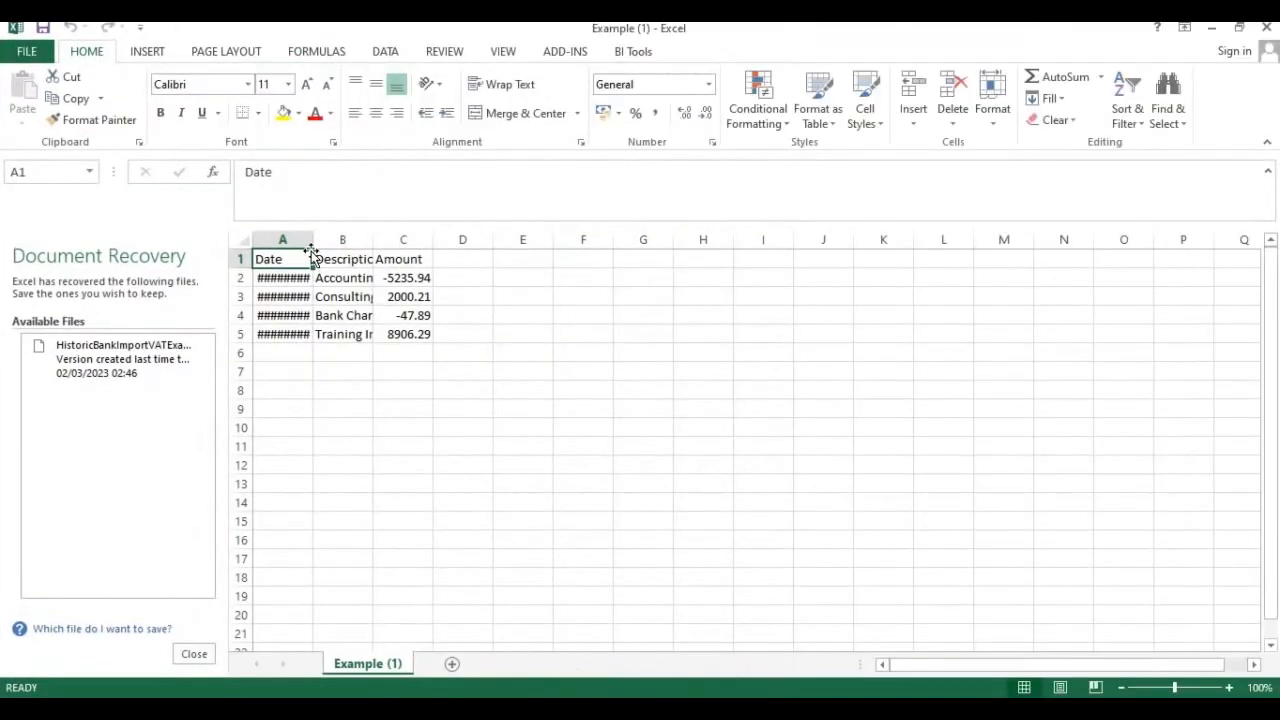
# Step: Widen the Date column and enter the date 02/03/2023 in cell A6 below the sample rows
pyautogui.moveTo(314, 240); pyautogui.dragTo(351, 238)
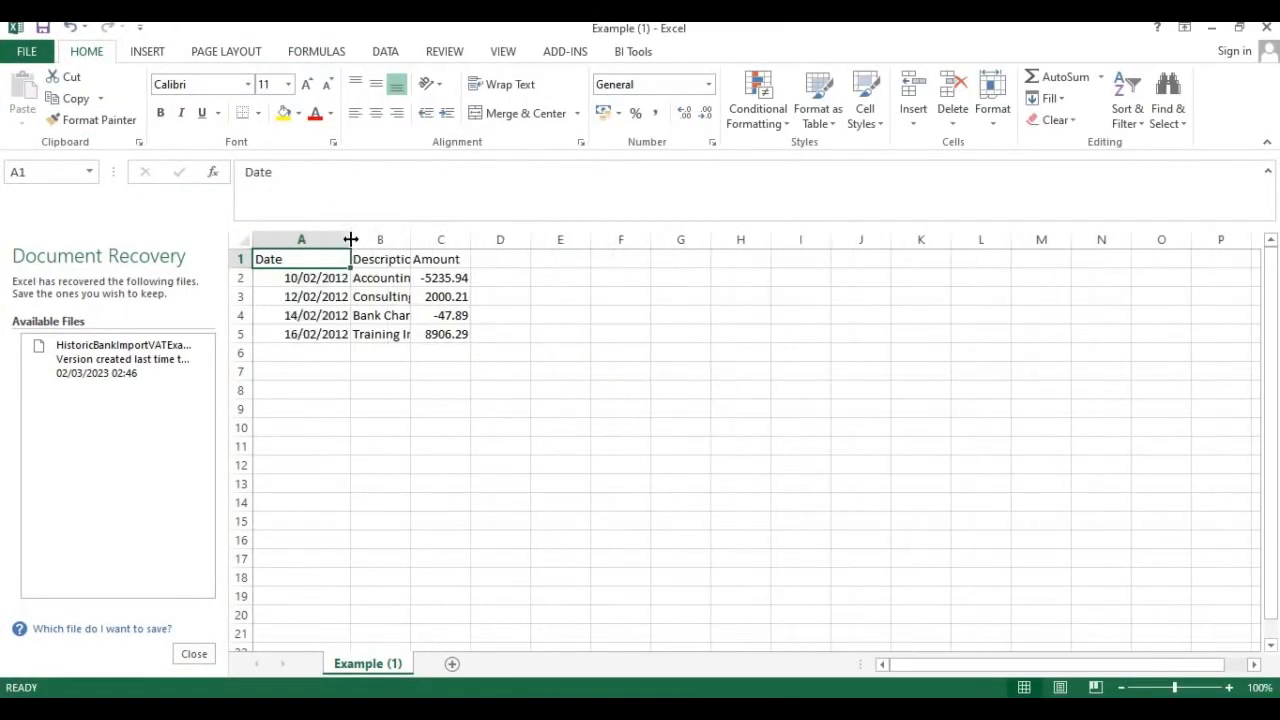
pyautogui.click(316, 351)
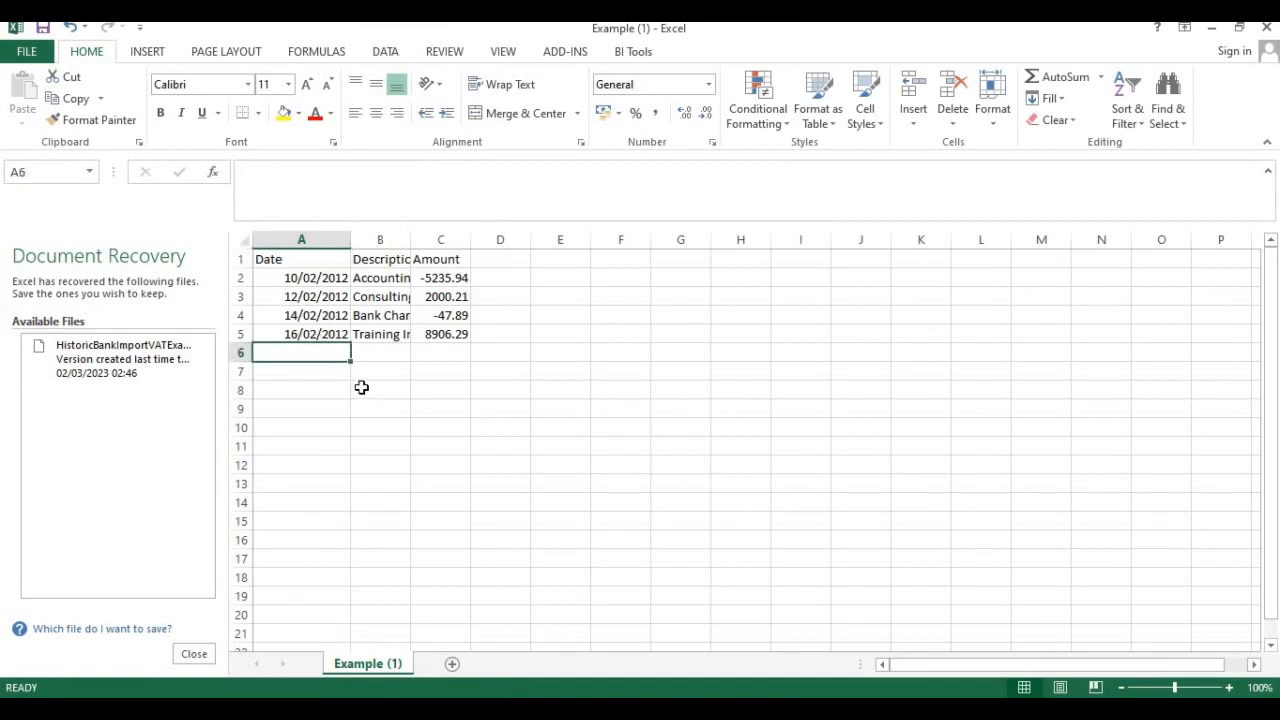
pyautogui.write('02/')
pyautogui.write('0')
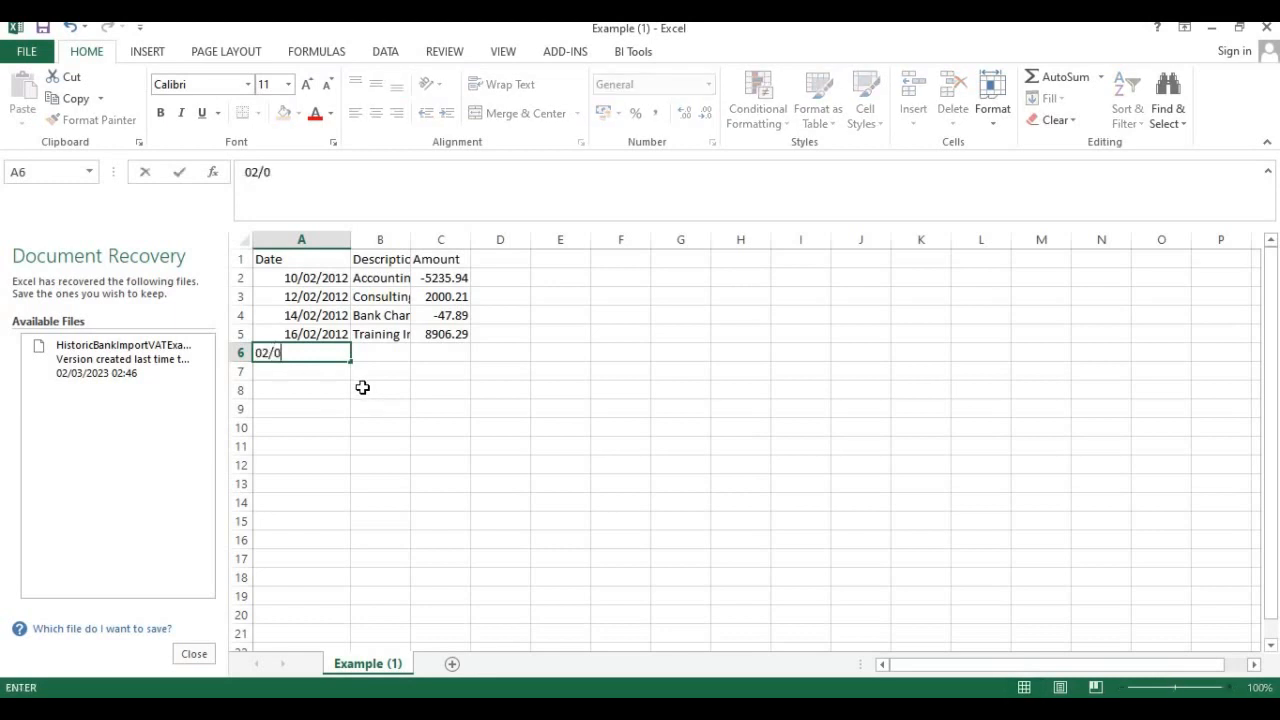
pyautogui.write('3/2023')
pyautogui.press('Tab')
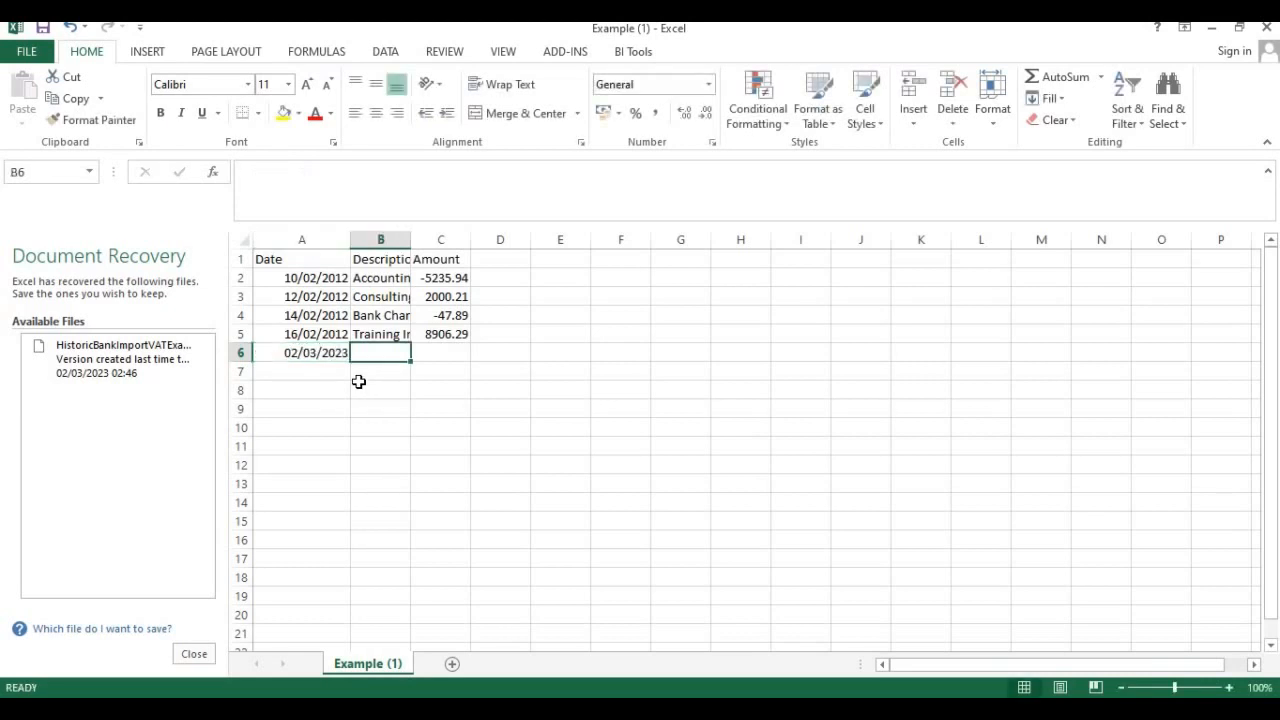
# Step: Enter A001 as the description and 10000 as the amount in row 6
pyautogui.write('A00')
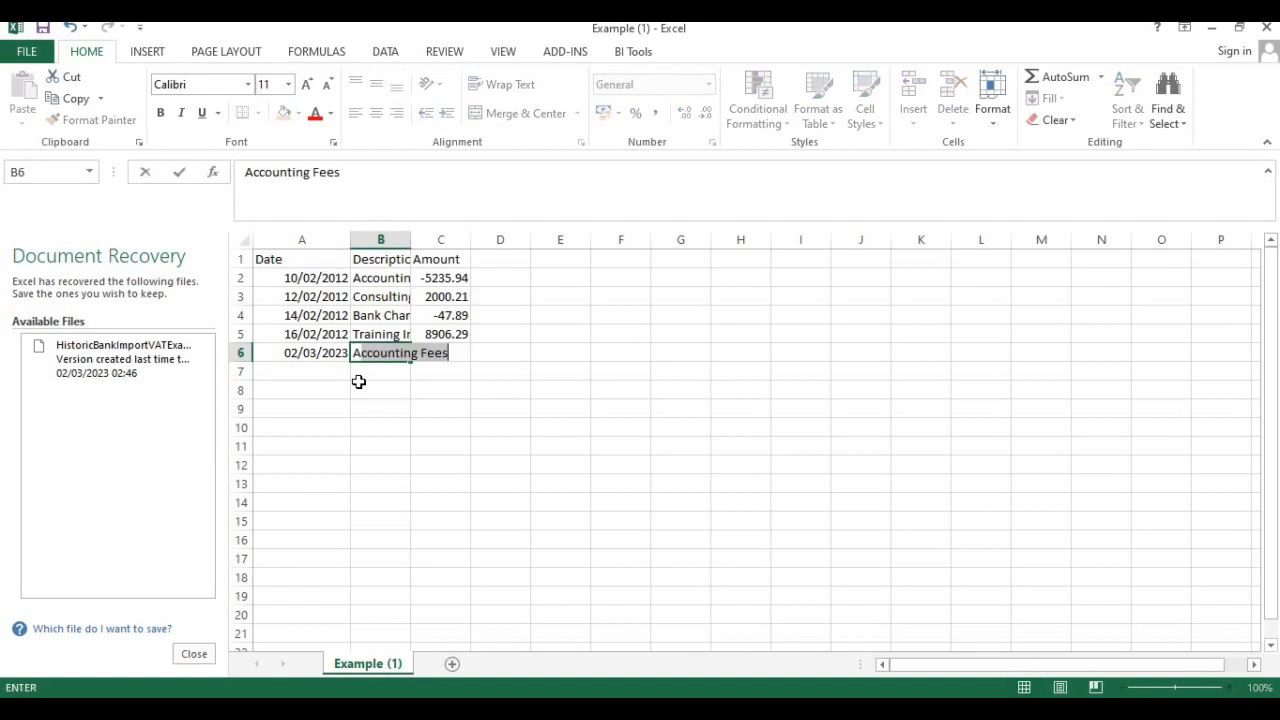
pyautogui.write('1')
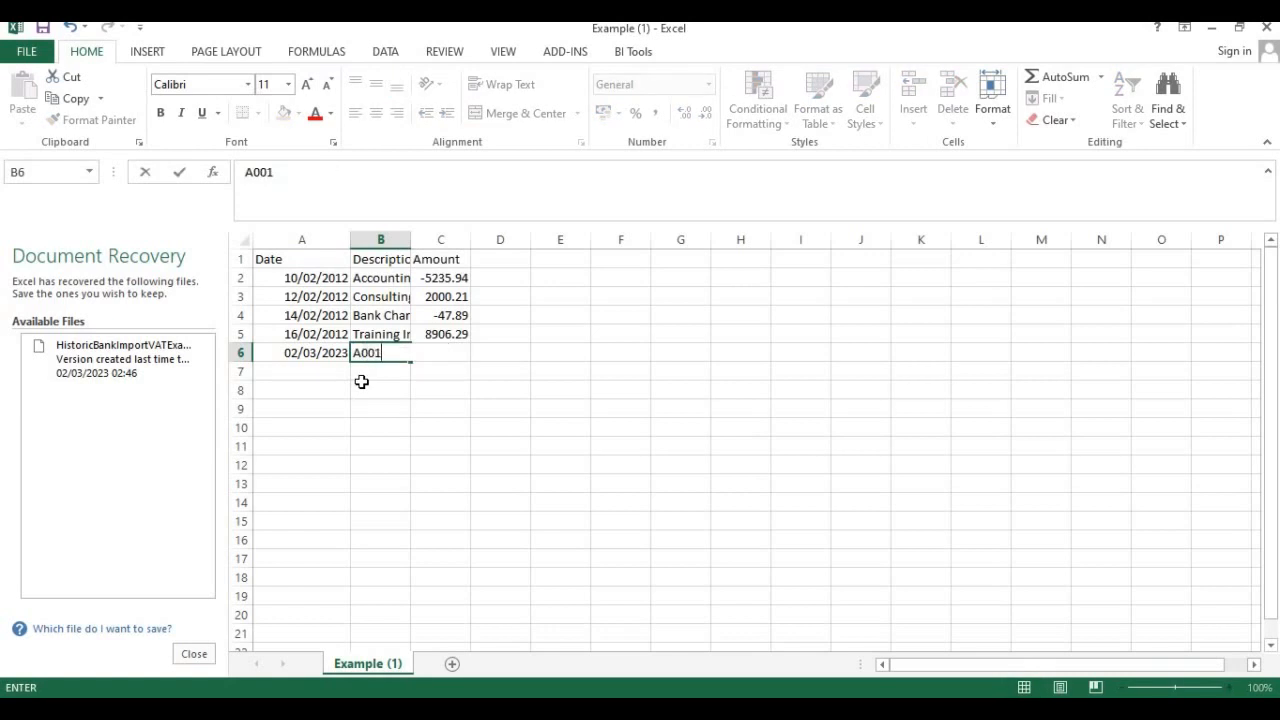
pyautogui.press('Tab')
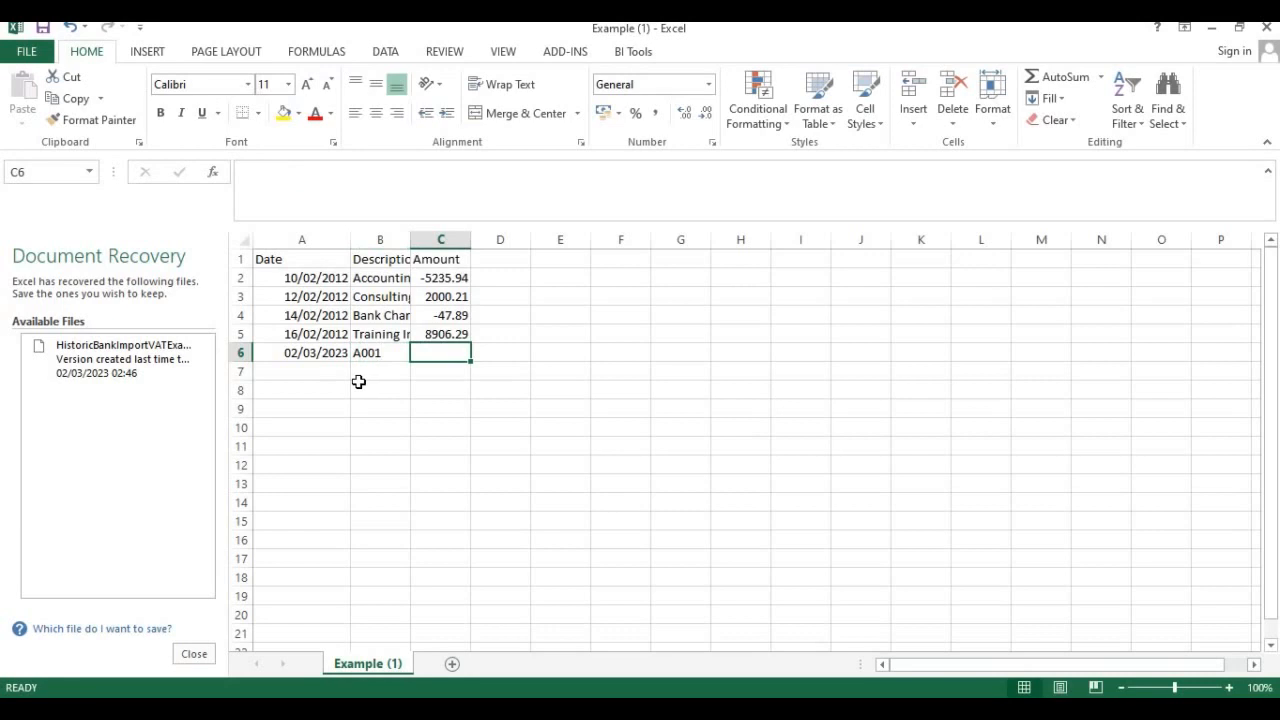
pyautogui.write('10000')
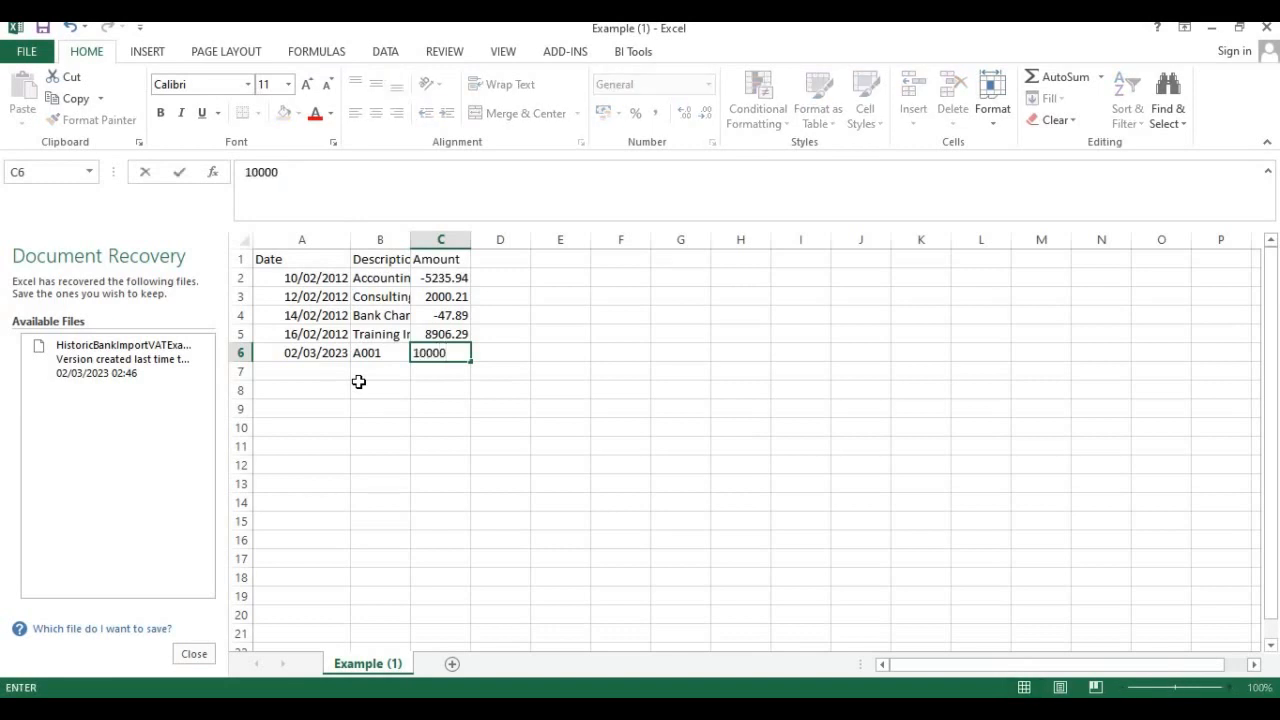
pyautogui.press('Return')
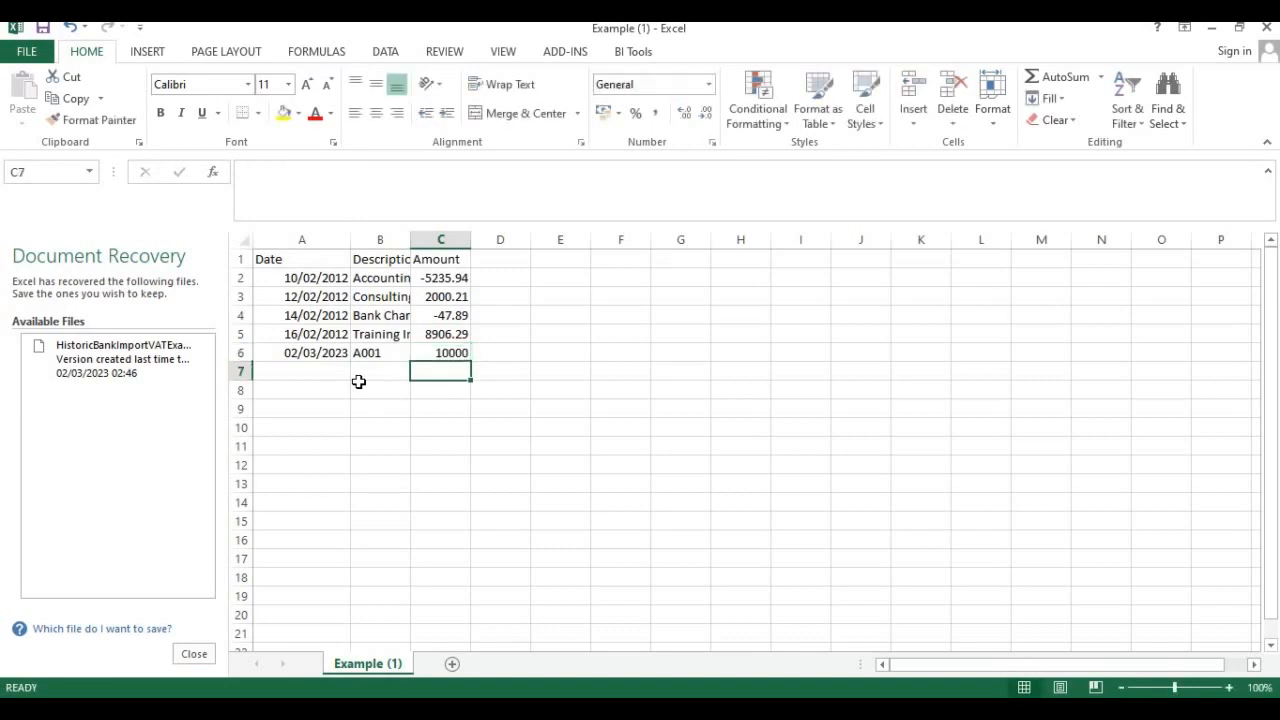
# Step: Delete the sample transaction rows 2 to 5 from the worksheet
pyautogui.moveTo(241, 278); pyautogui.dragTo(249, 340)
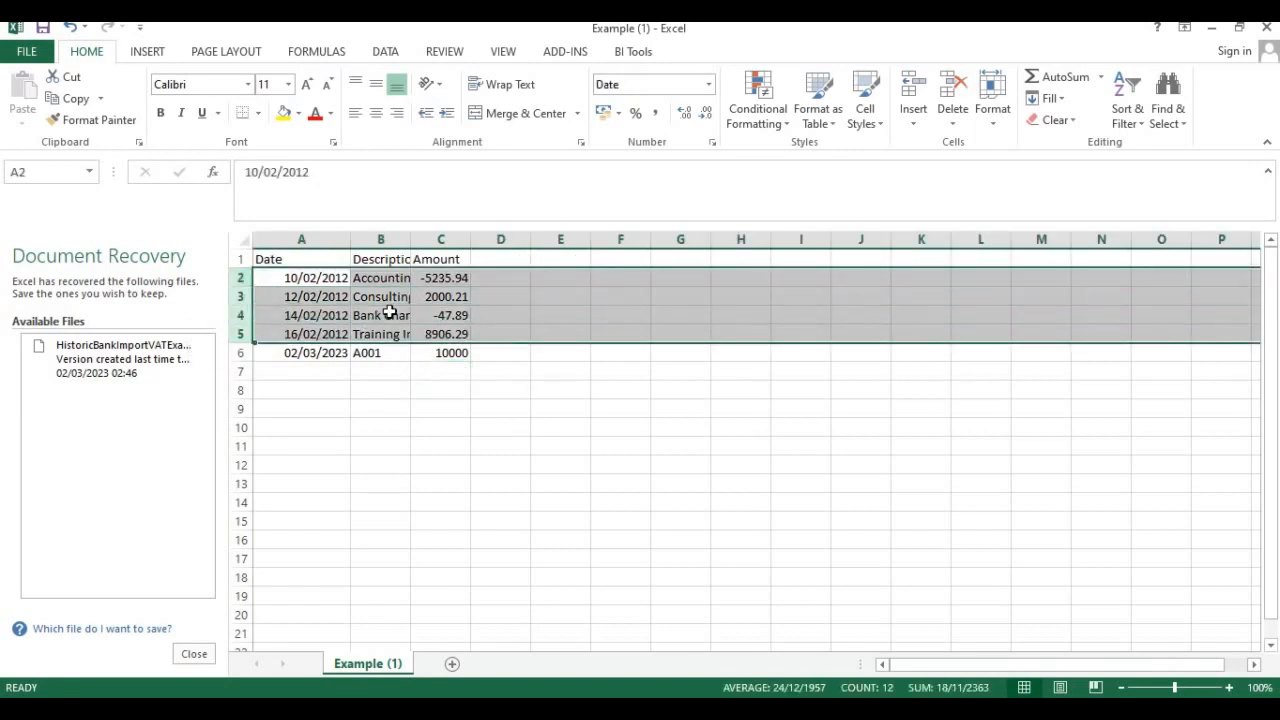
pyautogui.rightClick(390, 316)
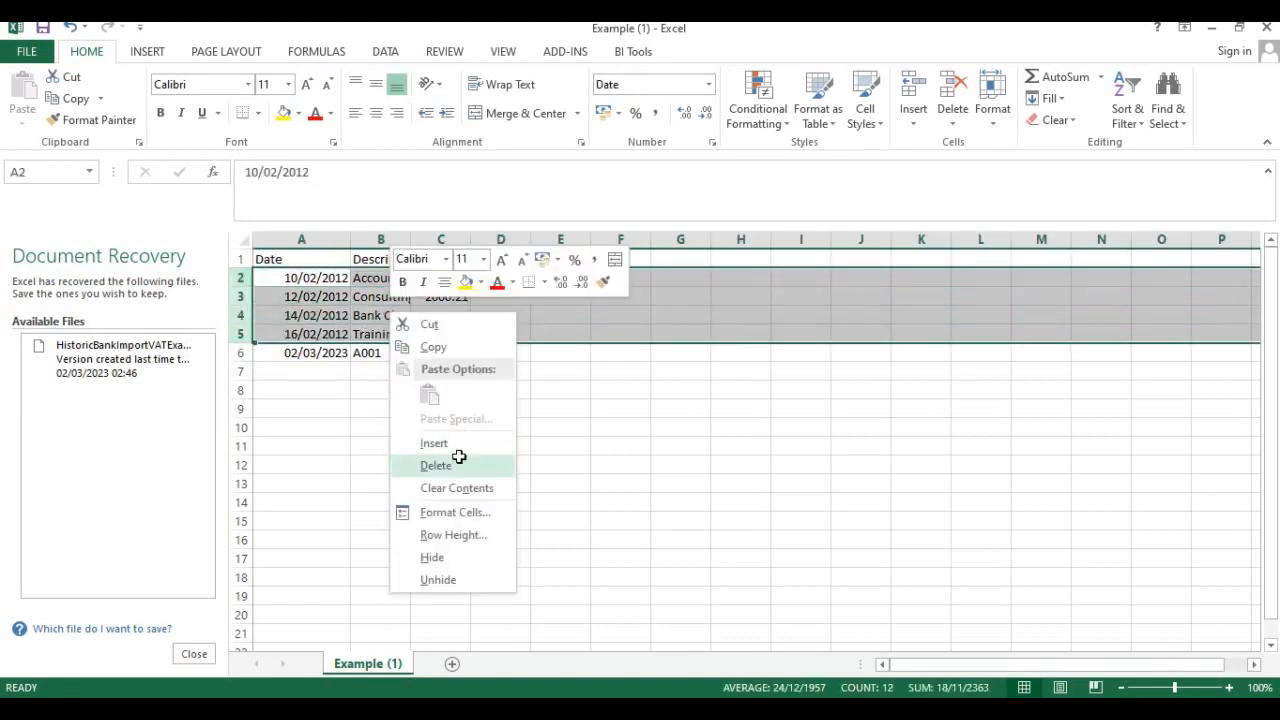
pyautogui.click(457, 463)
pyautogui.click(659, 401)
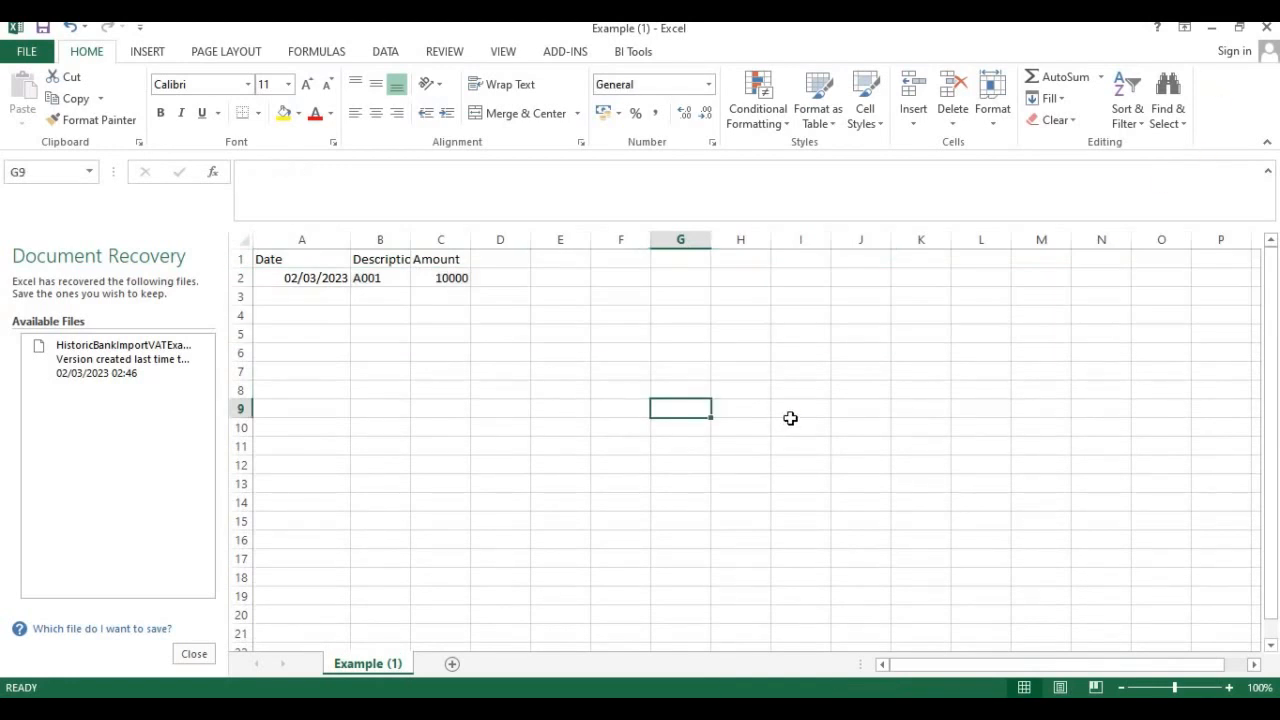
# Step: Save the edited Example (1) worksheet, keeping the CSV format, and close Excel to return to Banking in the browser
pyautogui.hotkey('ctrl', 's')
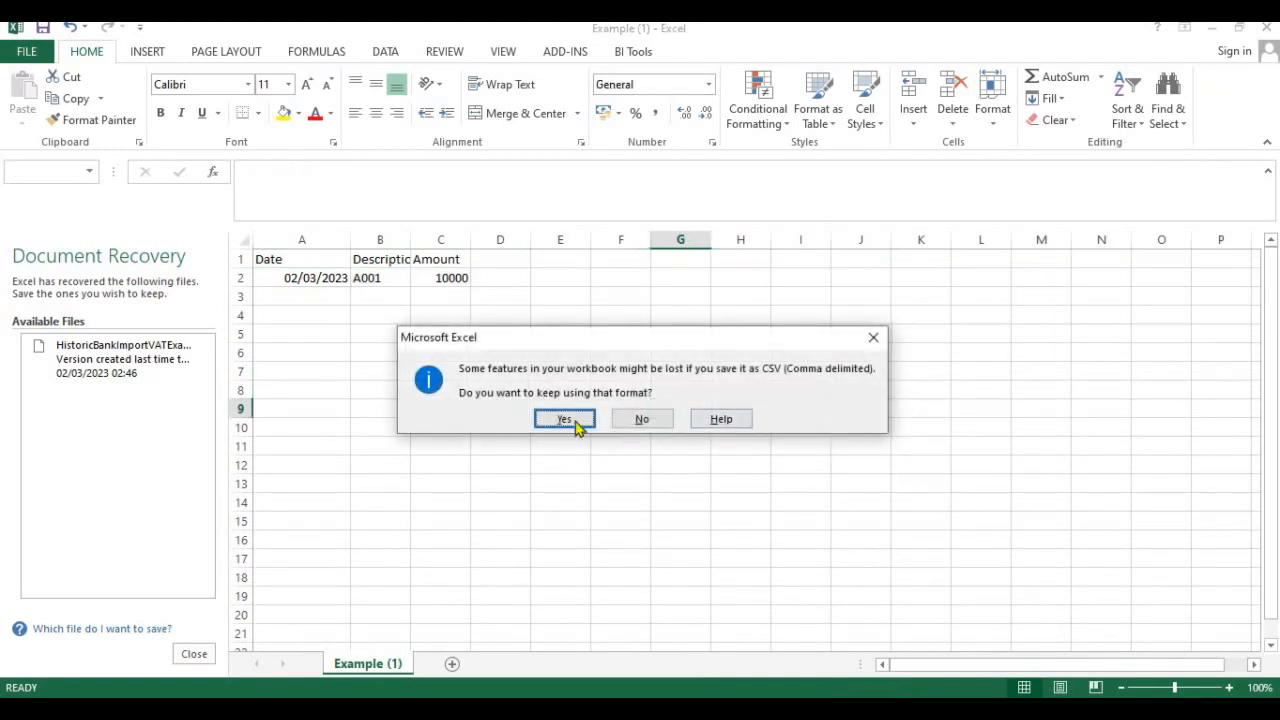
pyautogui.click(565, 419)
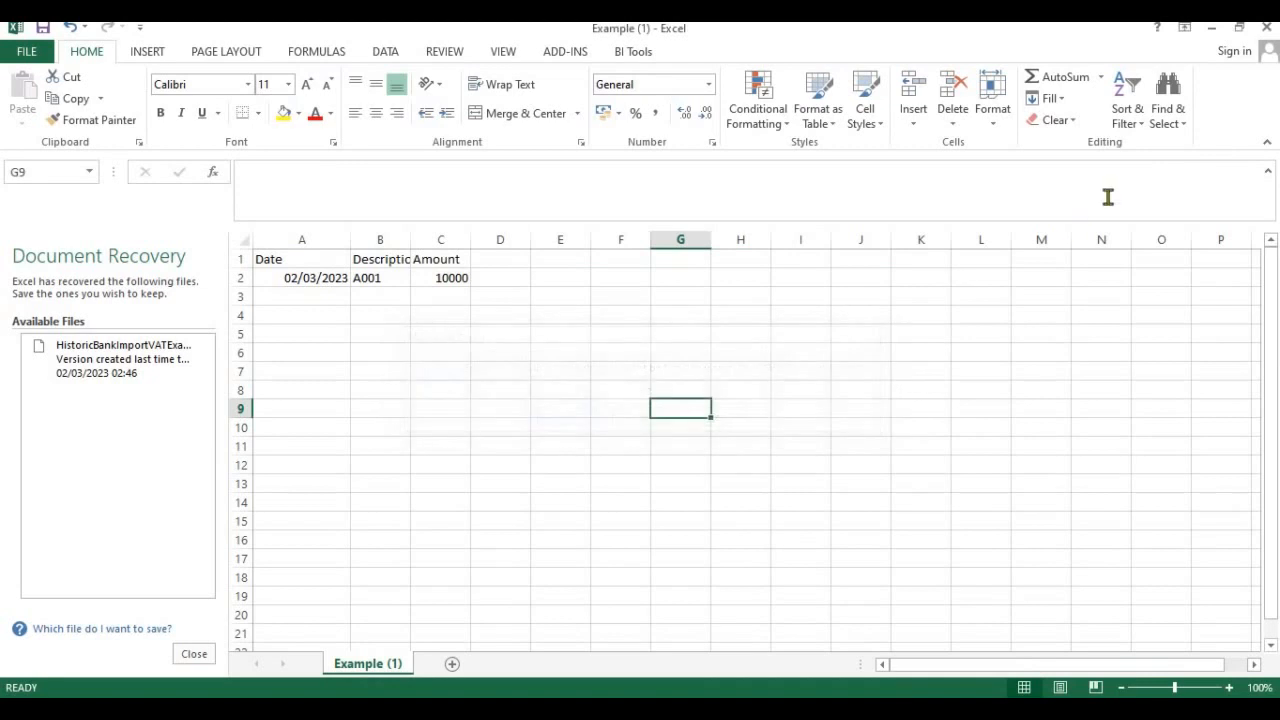
pyautogui.click(1267, 28)
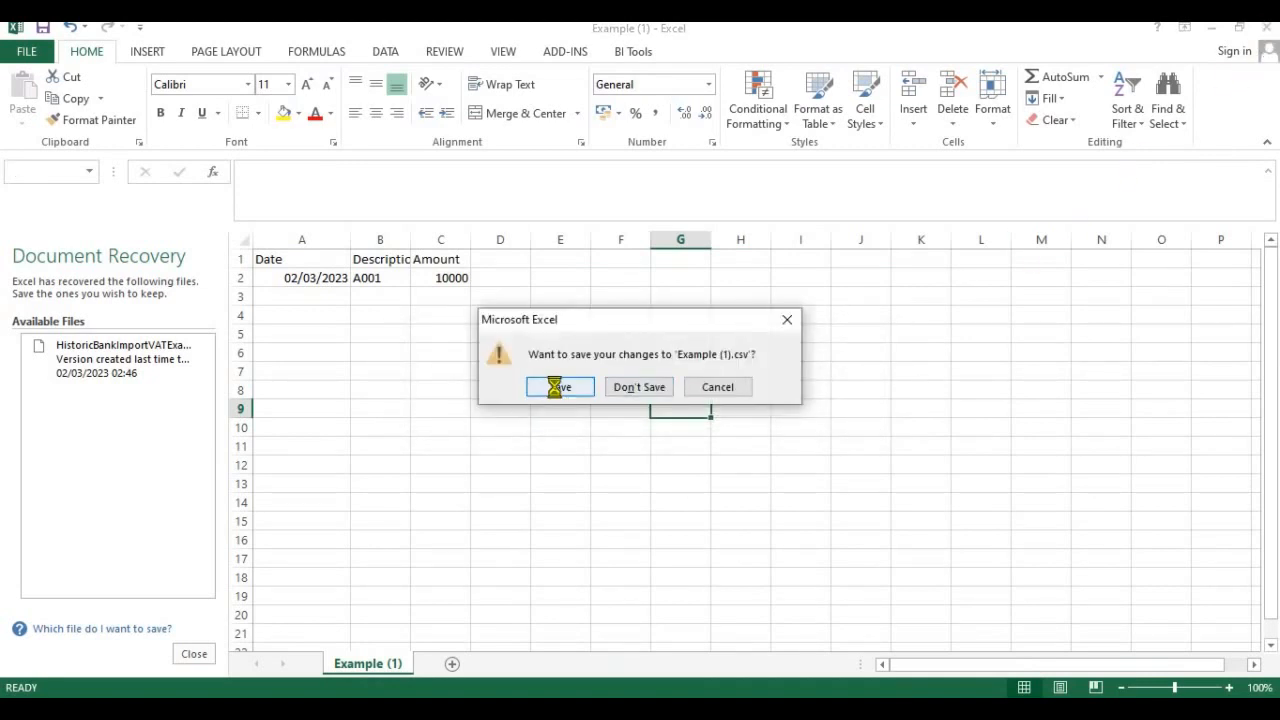
pyautogui.click(557, 387)
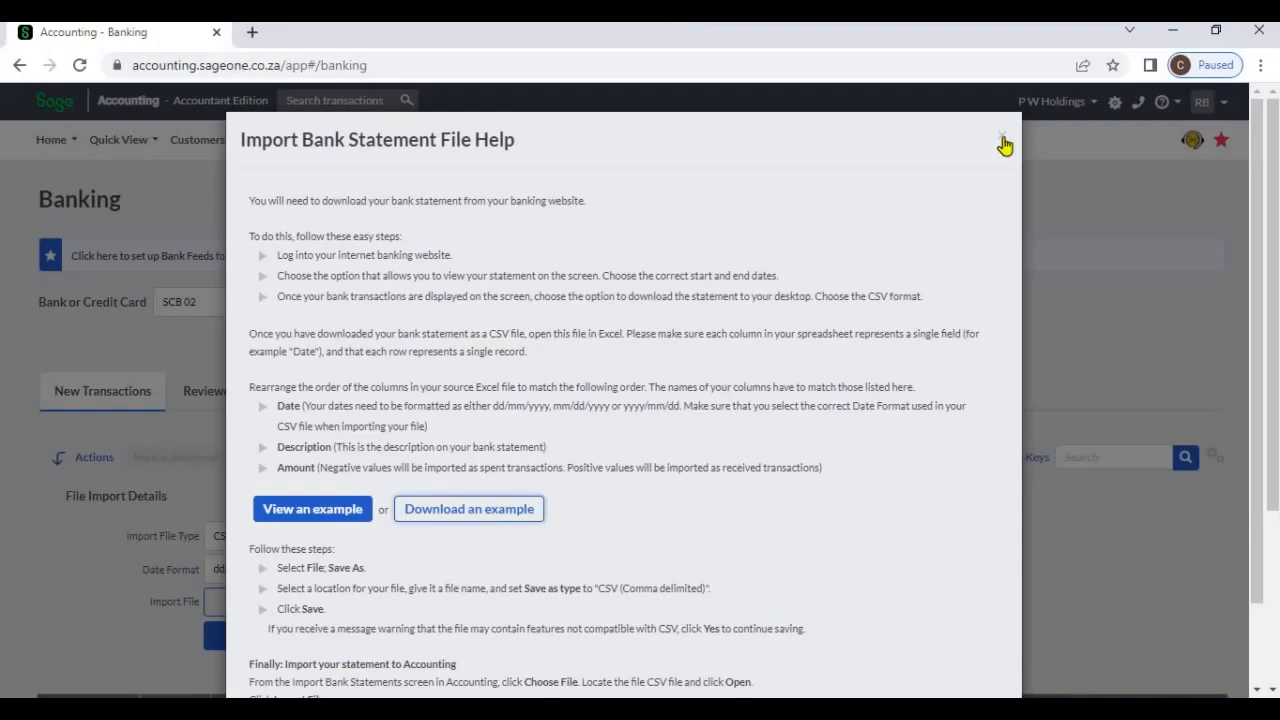
# Step: Close the import help and import Example (1).csv as the bank statement for Commercial Bank - 002
pyautogui.click(1003, 140)
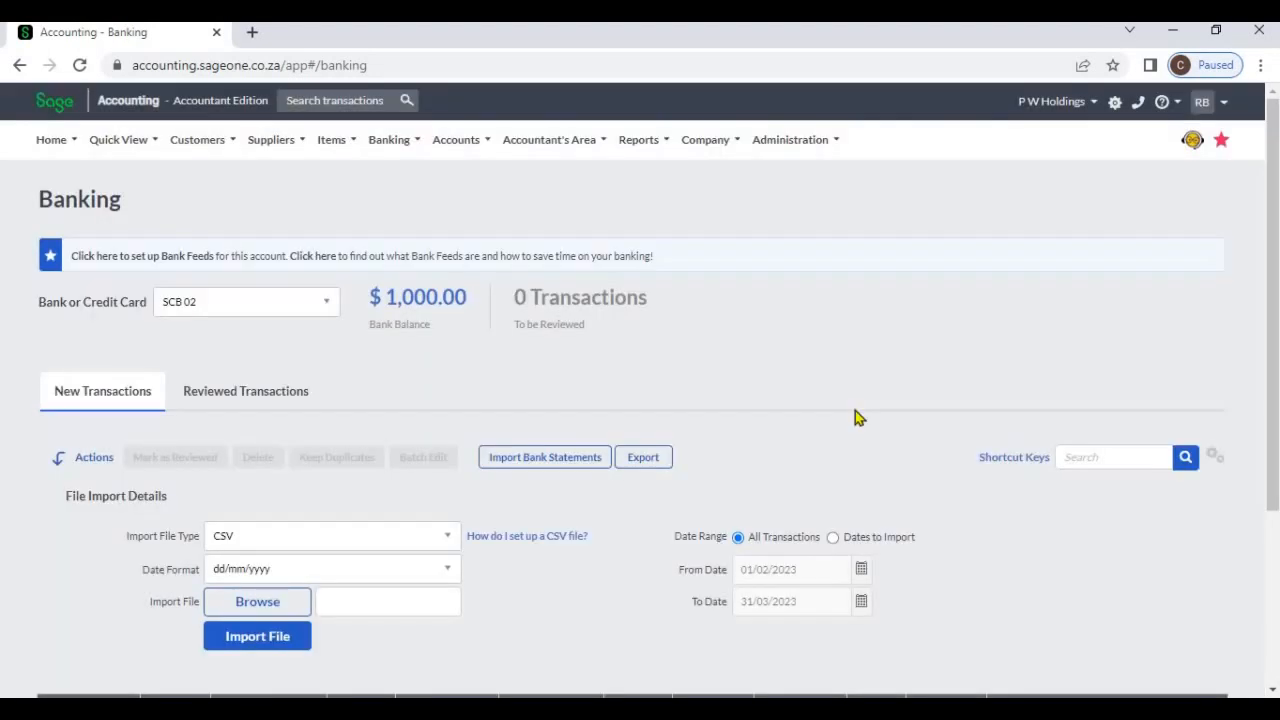
pyautogui.scroll(-1, 831, 421)
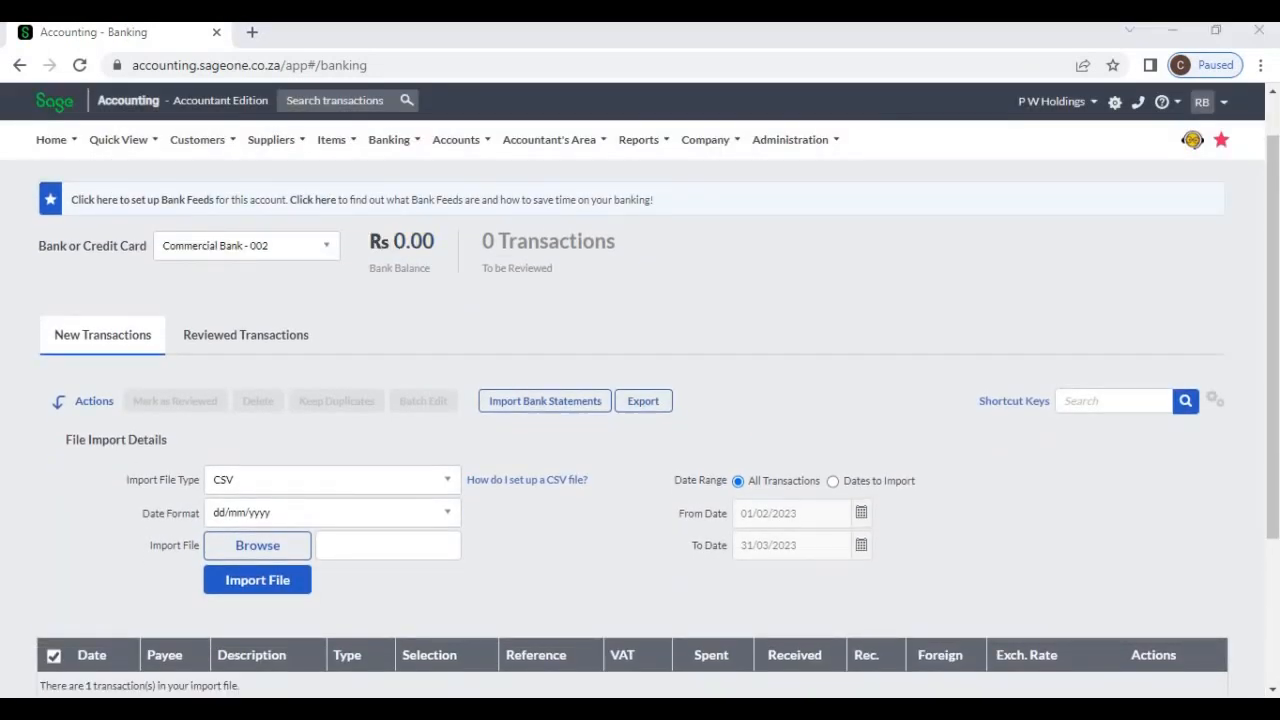
pyautogui.click(257, 546)
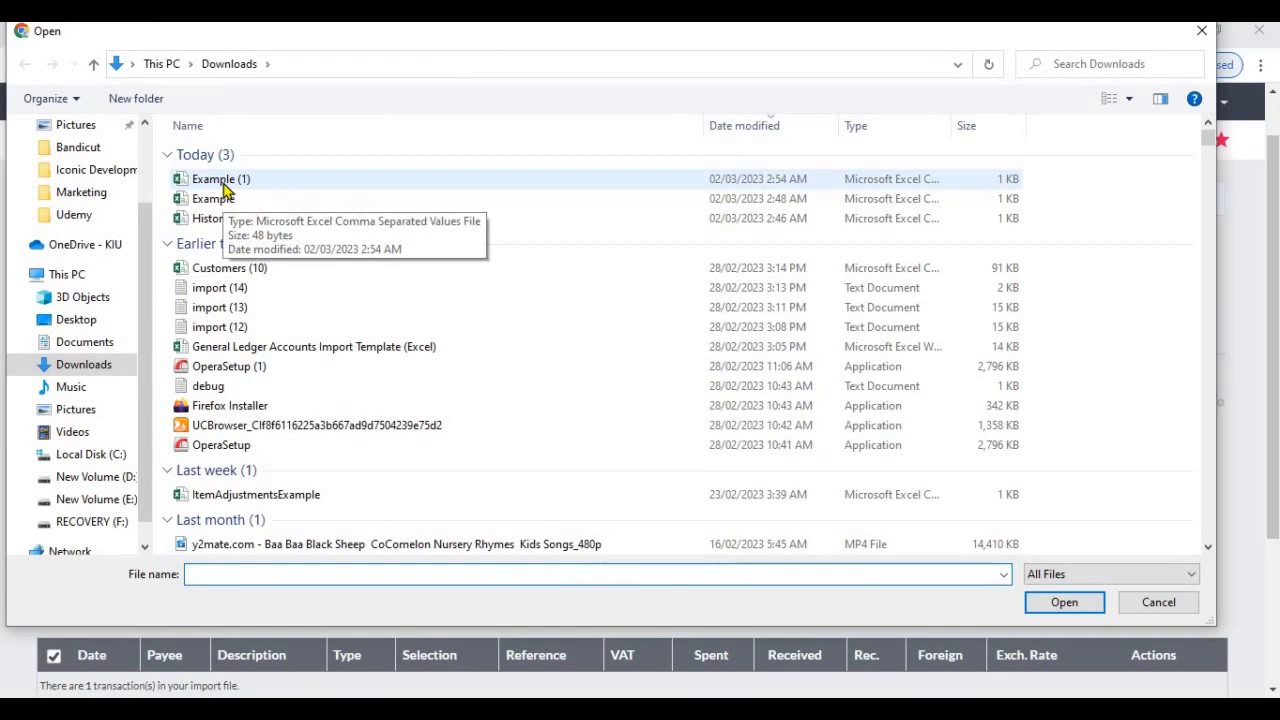
pyautogui.doubleClick(226, 182)
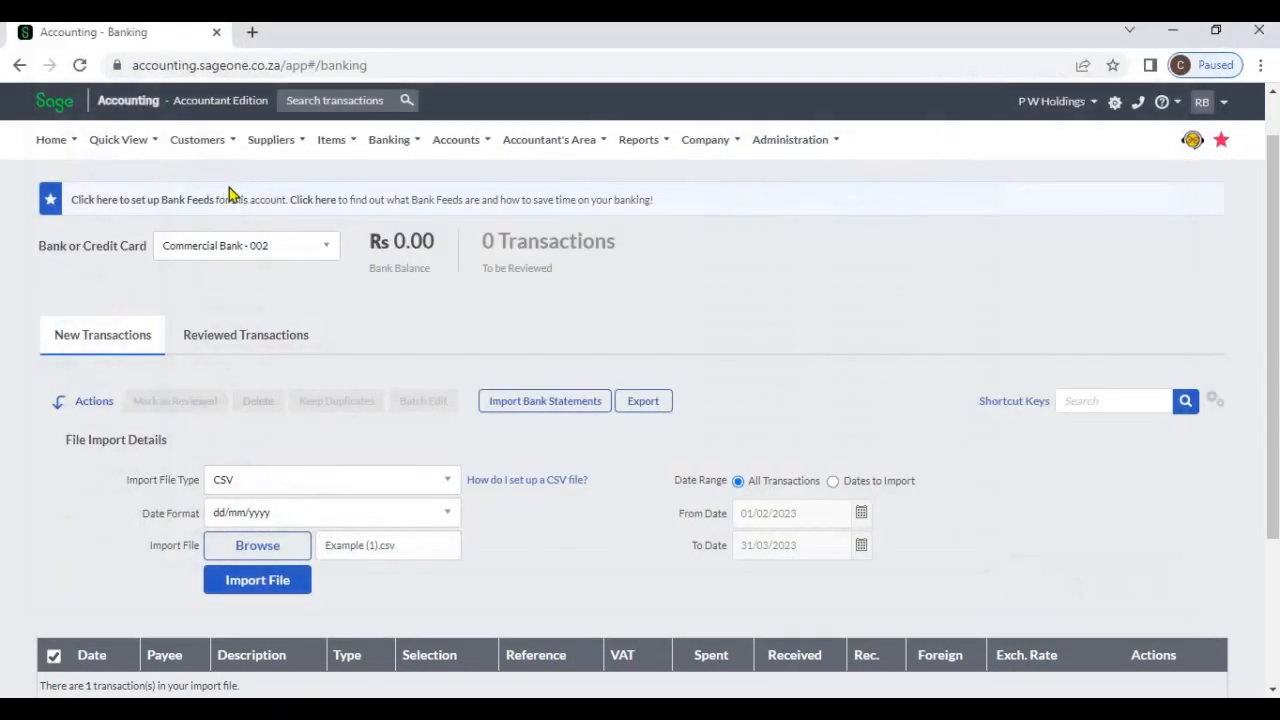
pyautogui.click(292, 588)
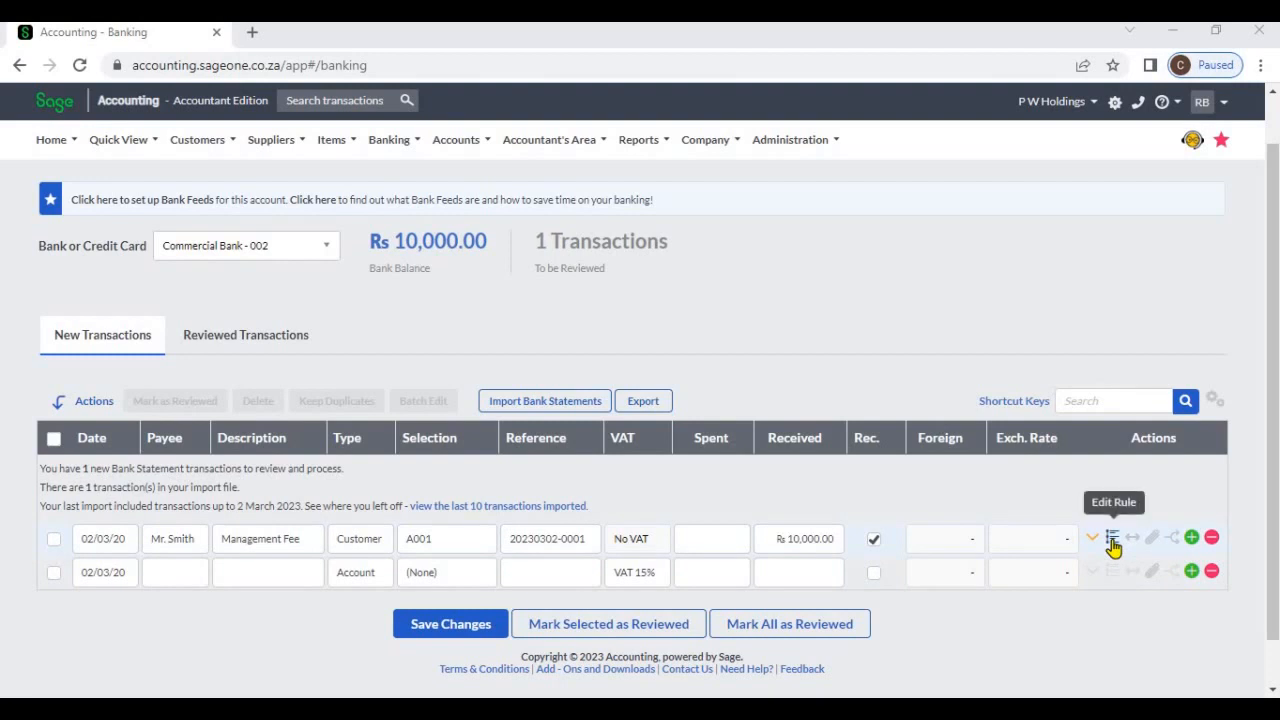
# Step: Review the mapping rule applied to the imported Management Fee transaction and close it without changes
pyautogui.click(1112, 540)
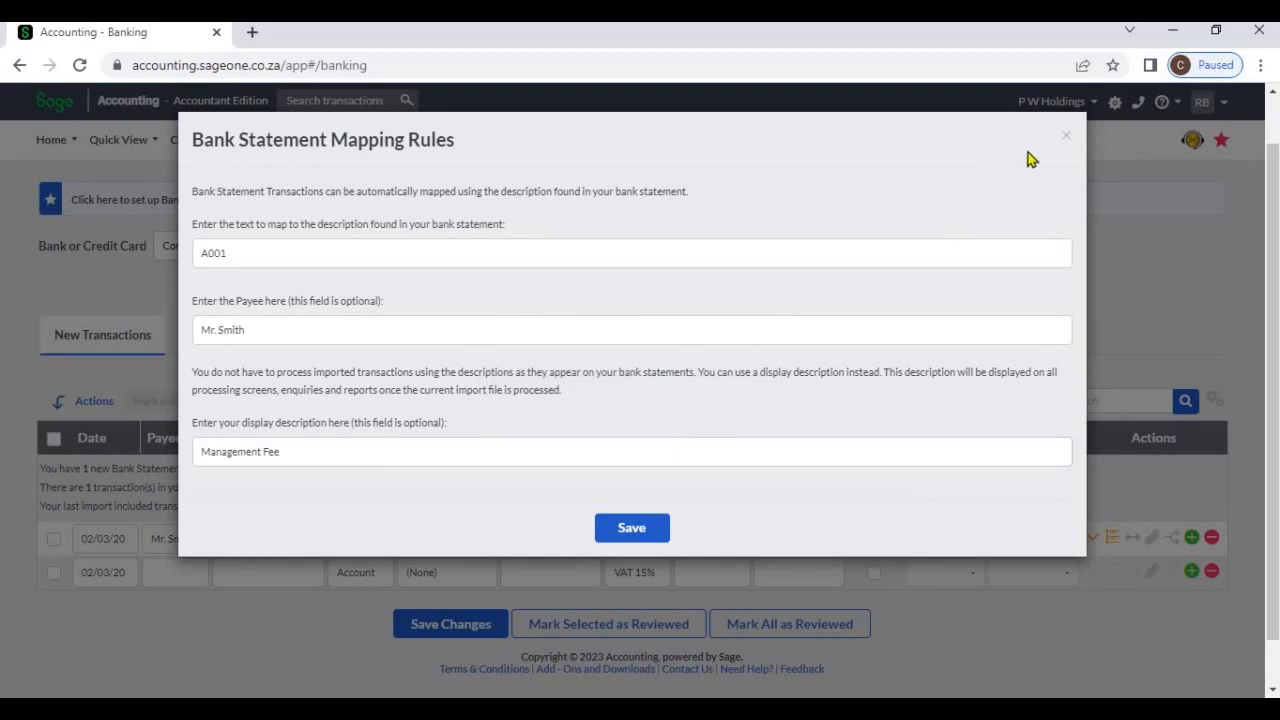
pyautogui.click(1065, 139)
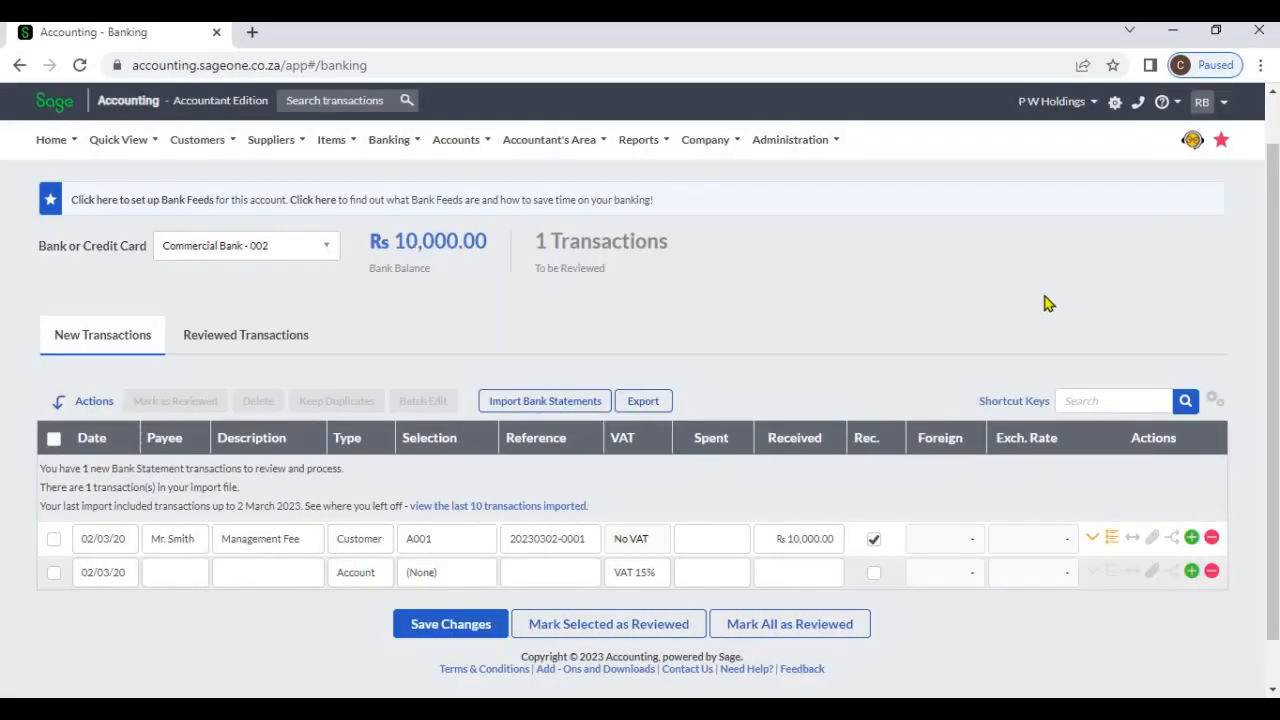